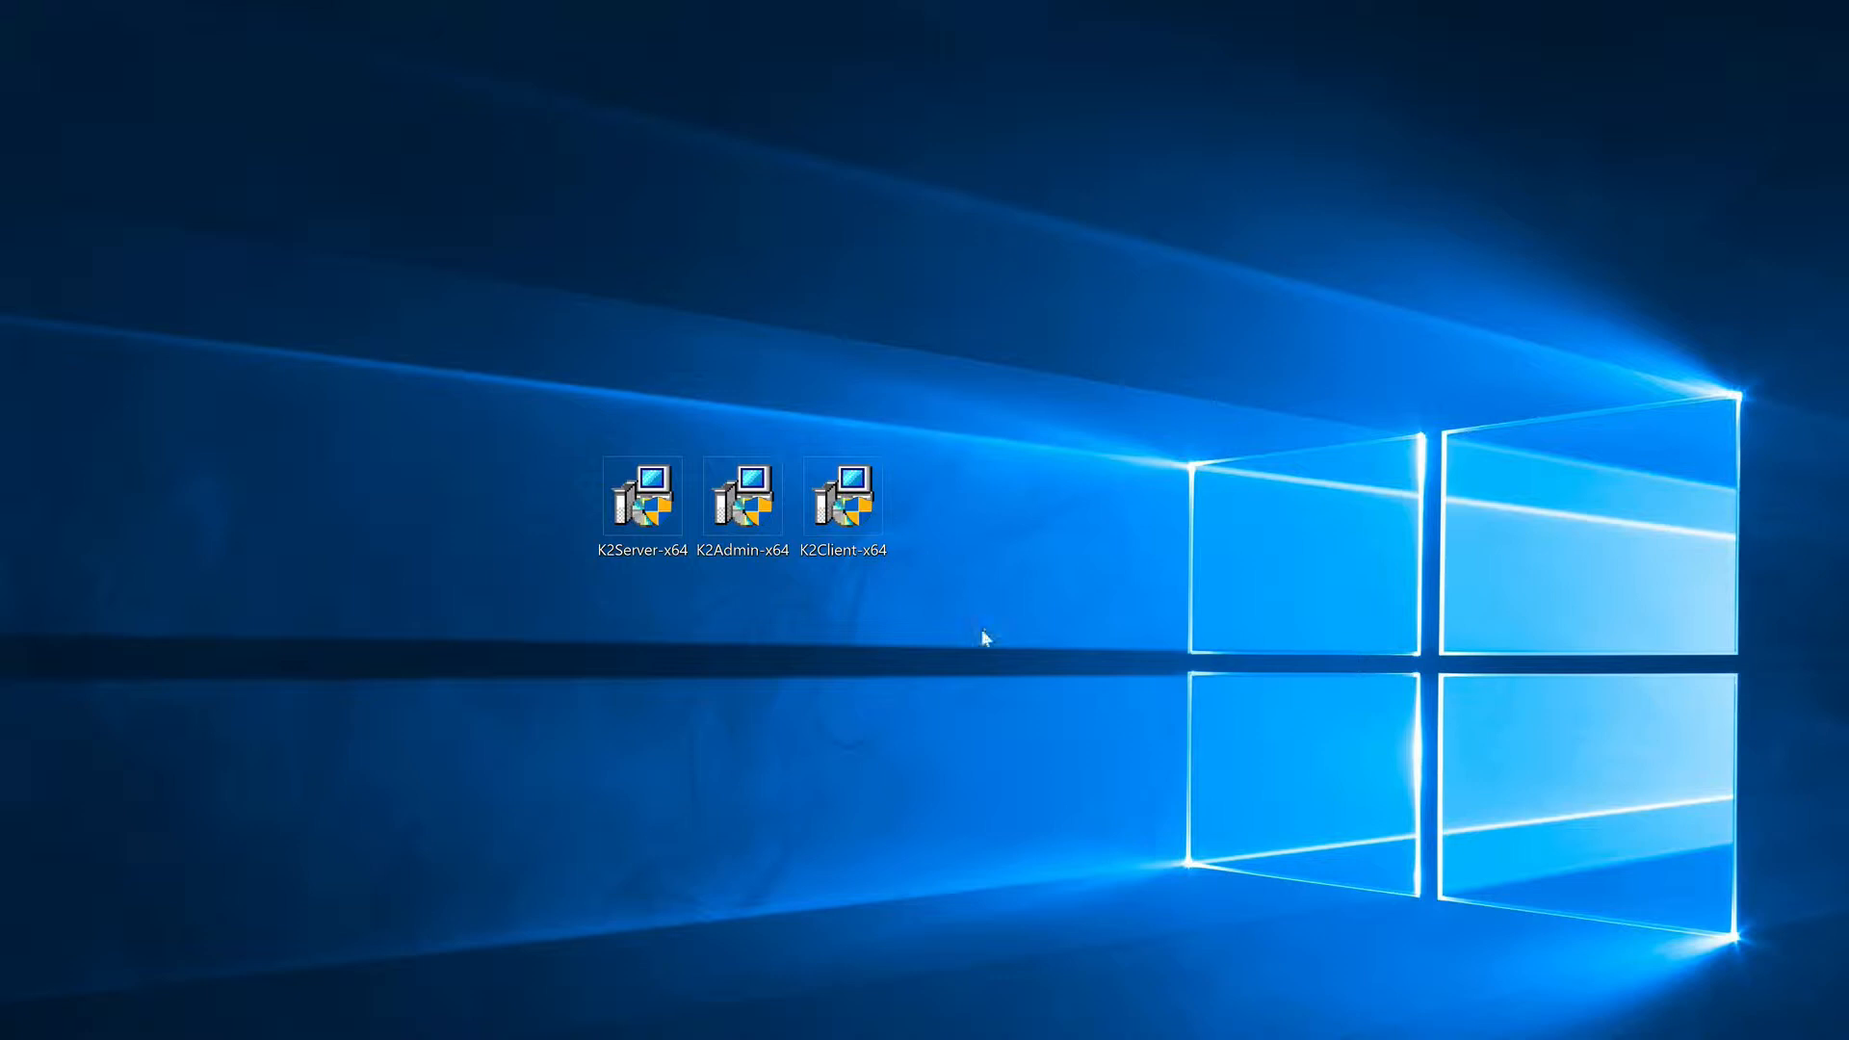
{"action": "left_click_drag", "start_coordinate": [983, 637], "coordinate": [496, 443]}
{"action": "left_click", "coordinate": [495, 439]}
{"action": "left_click", "coordinate": [674, 553]}
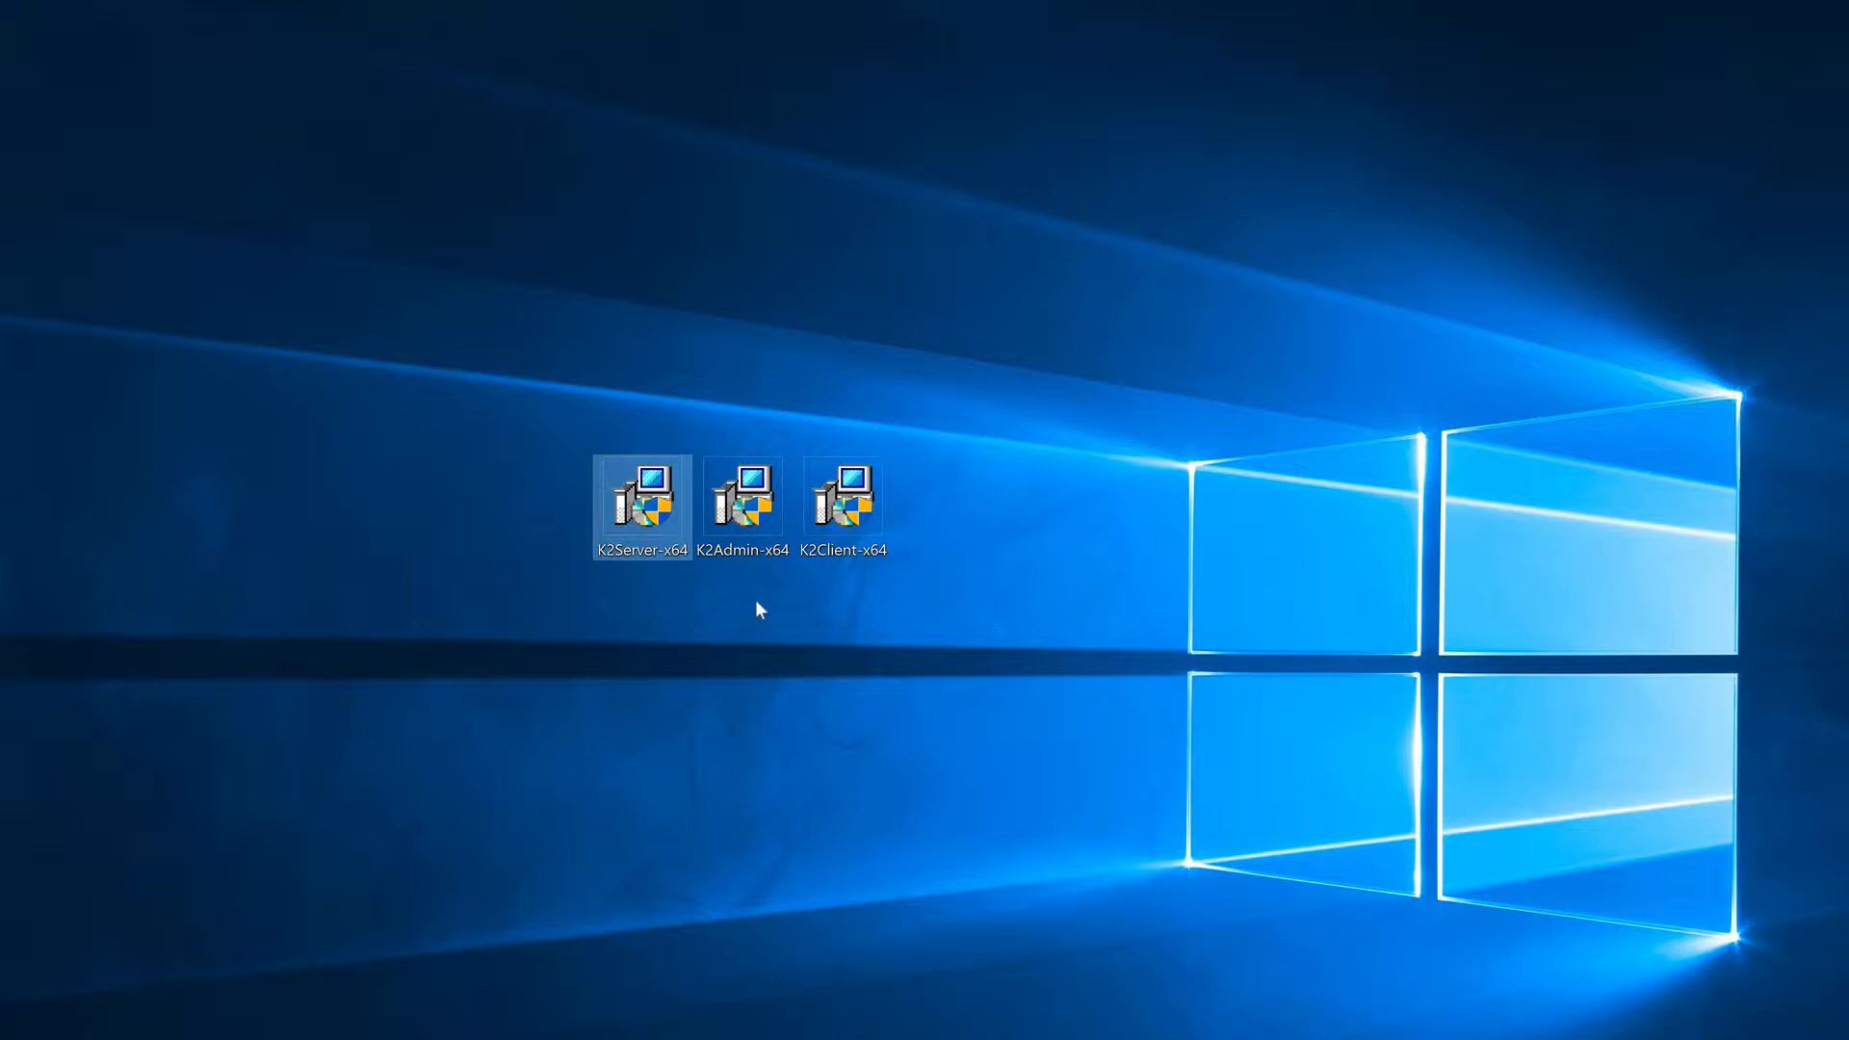
{"action": "left_click", "coordinate": [763, 511]}
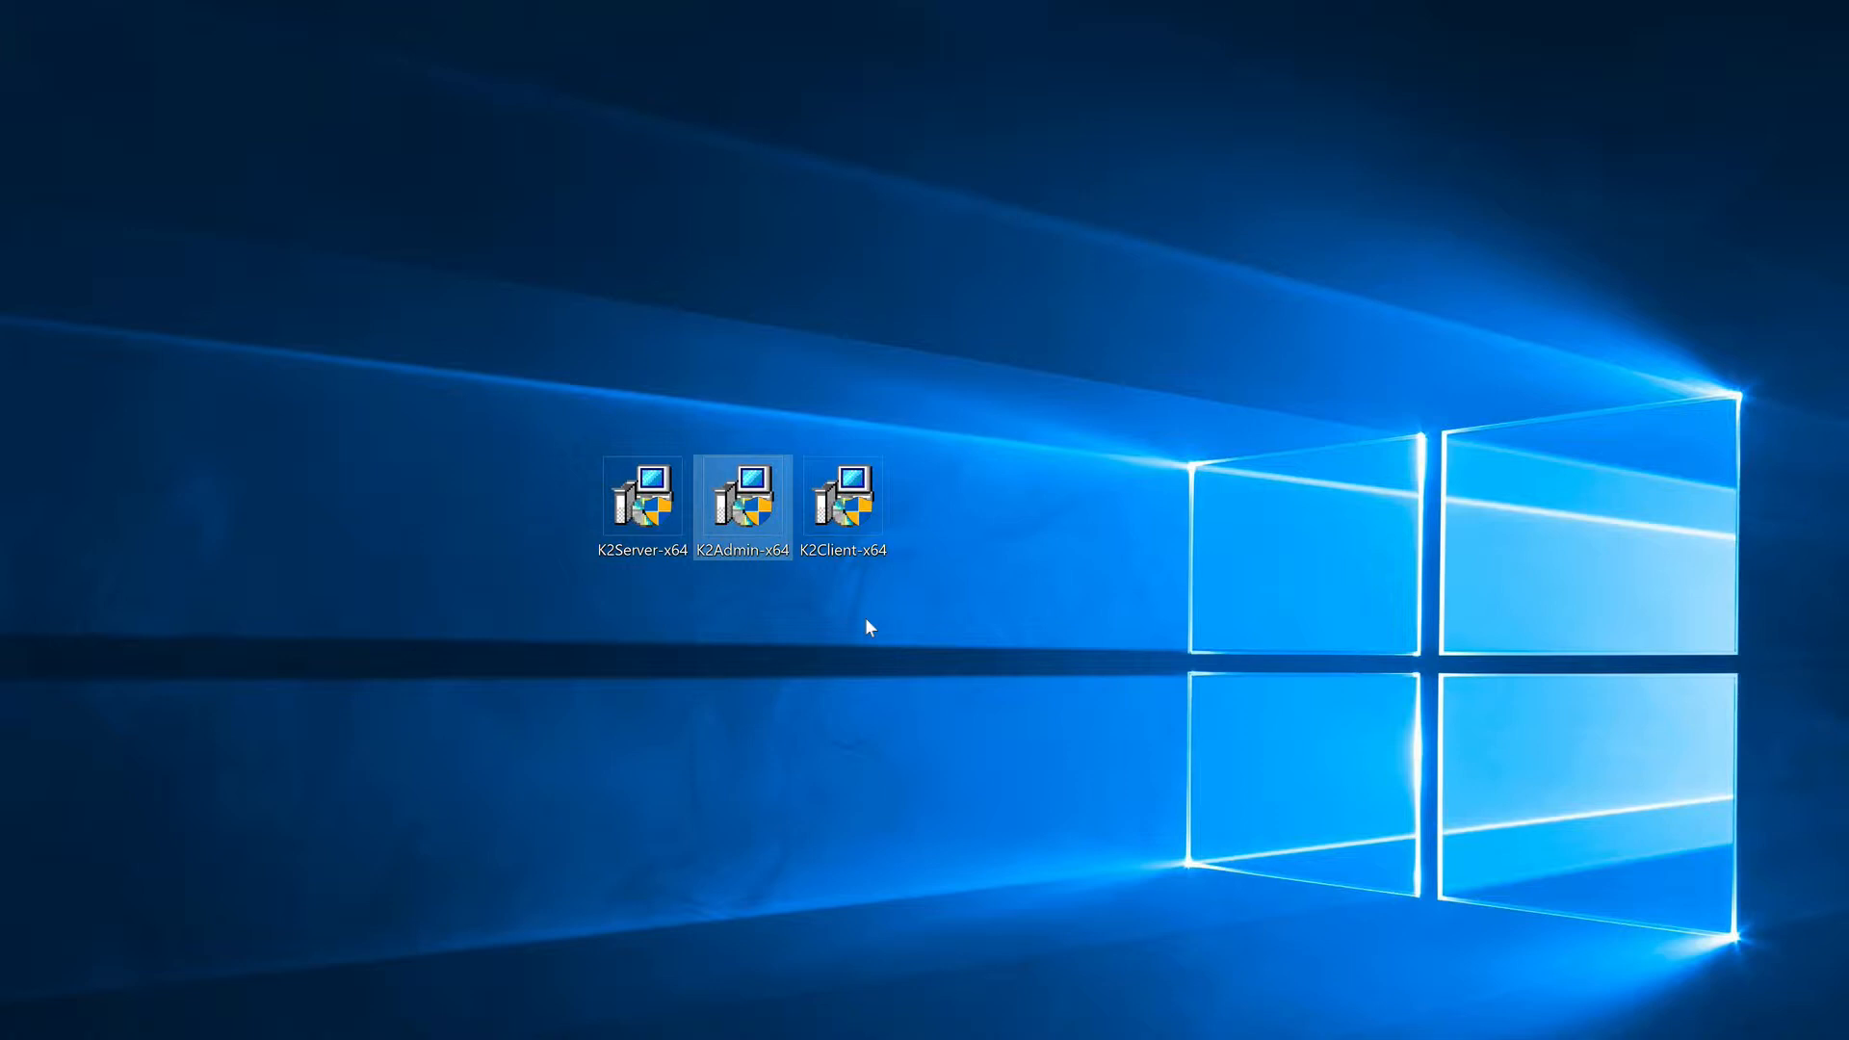
{"action": "left_click", "coordinate": [866, 525]}
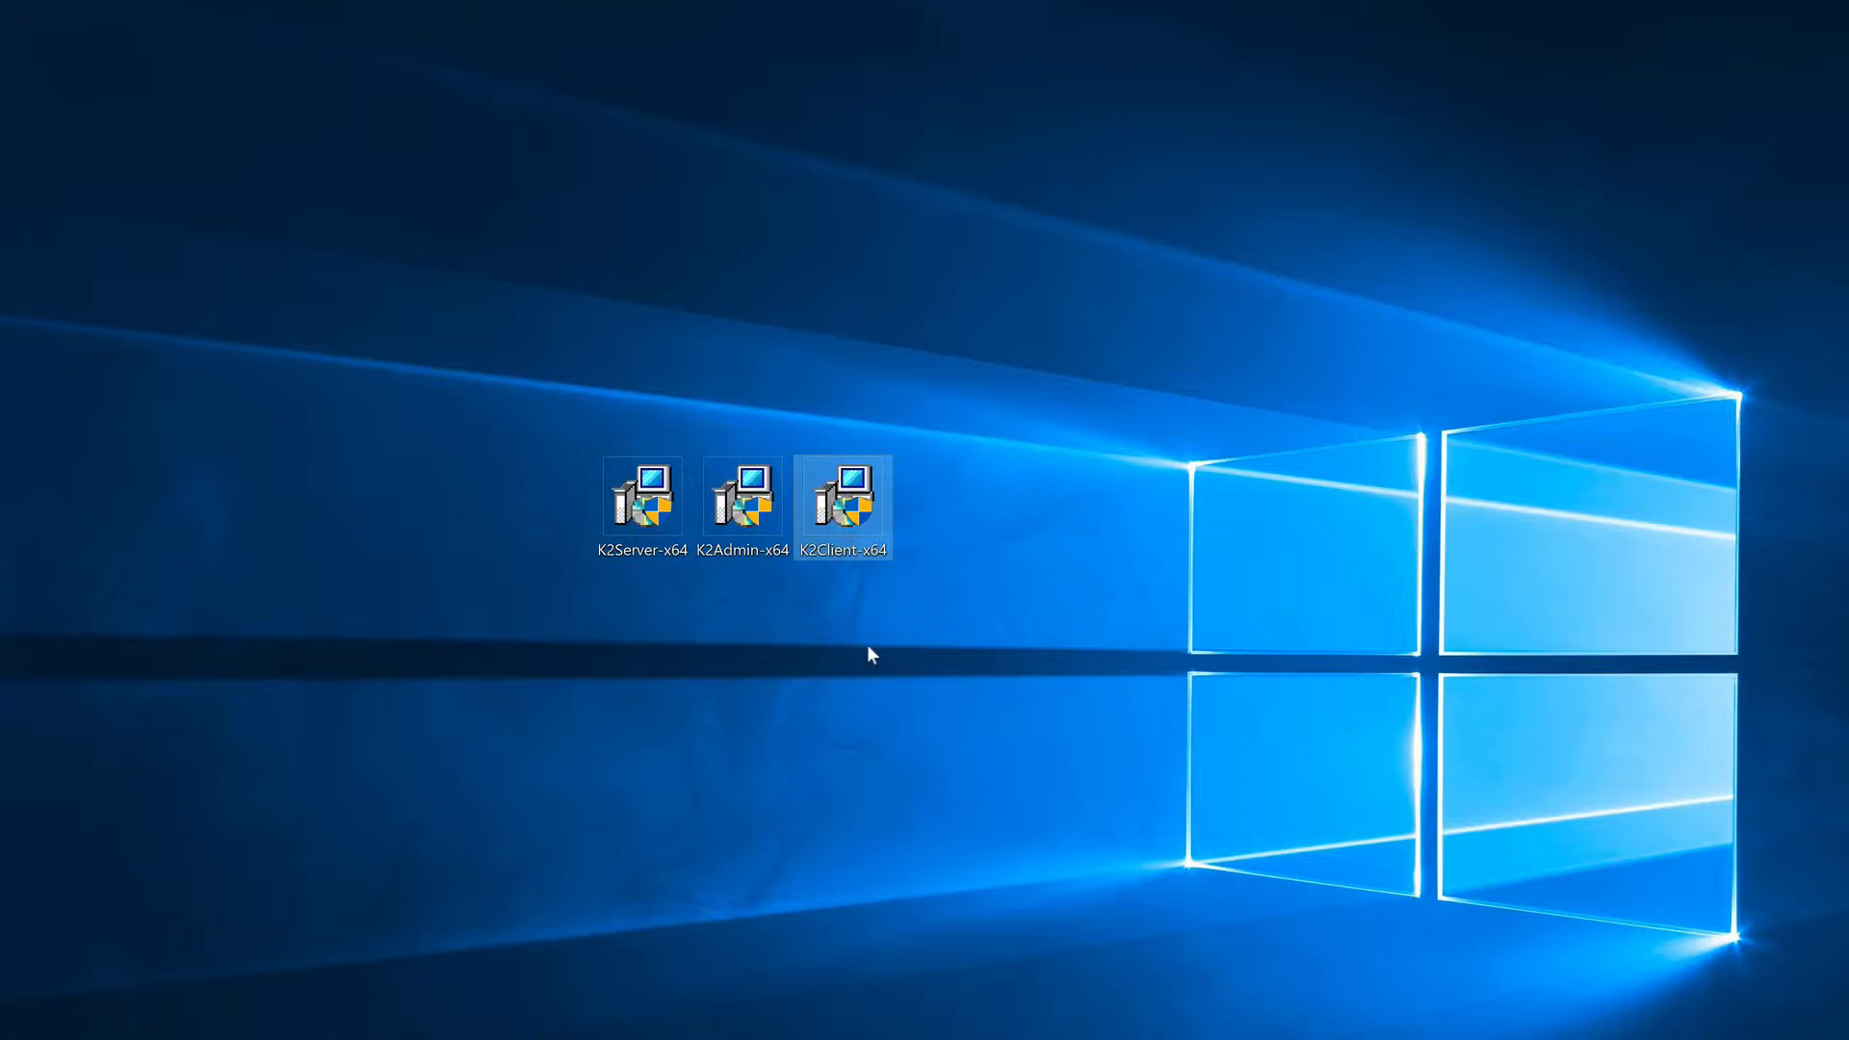
{"action": "left_click", "coordinate": [867, 646]}
Step: Launch the K2Server-x64 installer, allow it to make changes, and accept the license agreement terms
{"action": "double_click", "coordinate": [617, 519]}
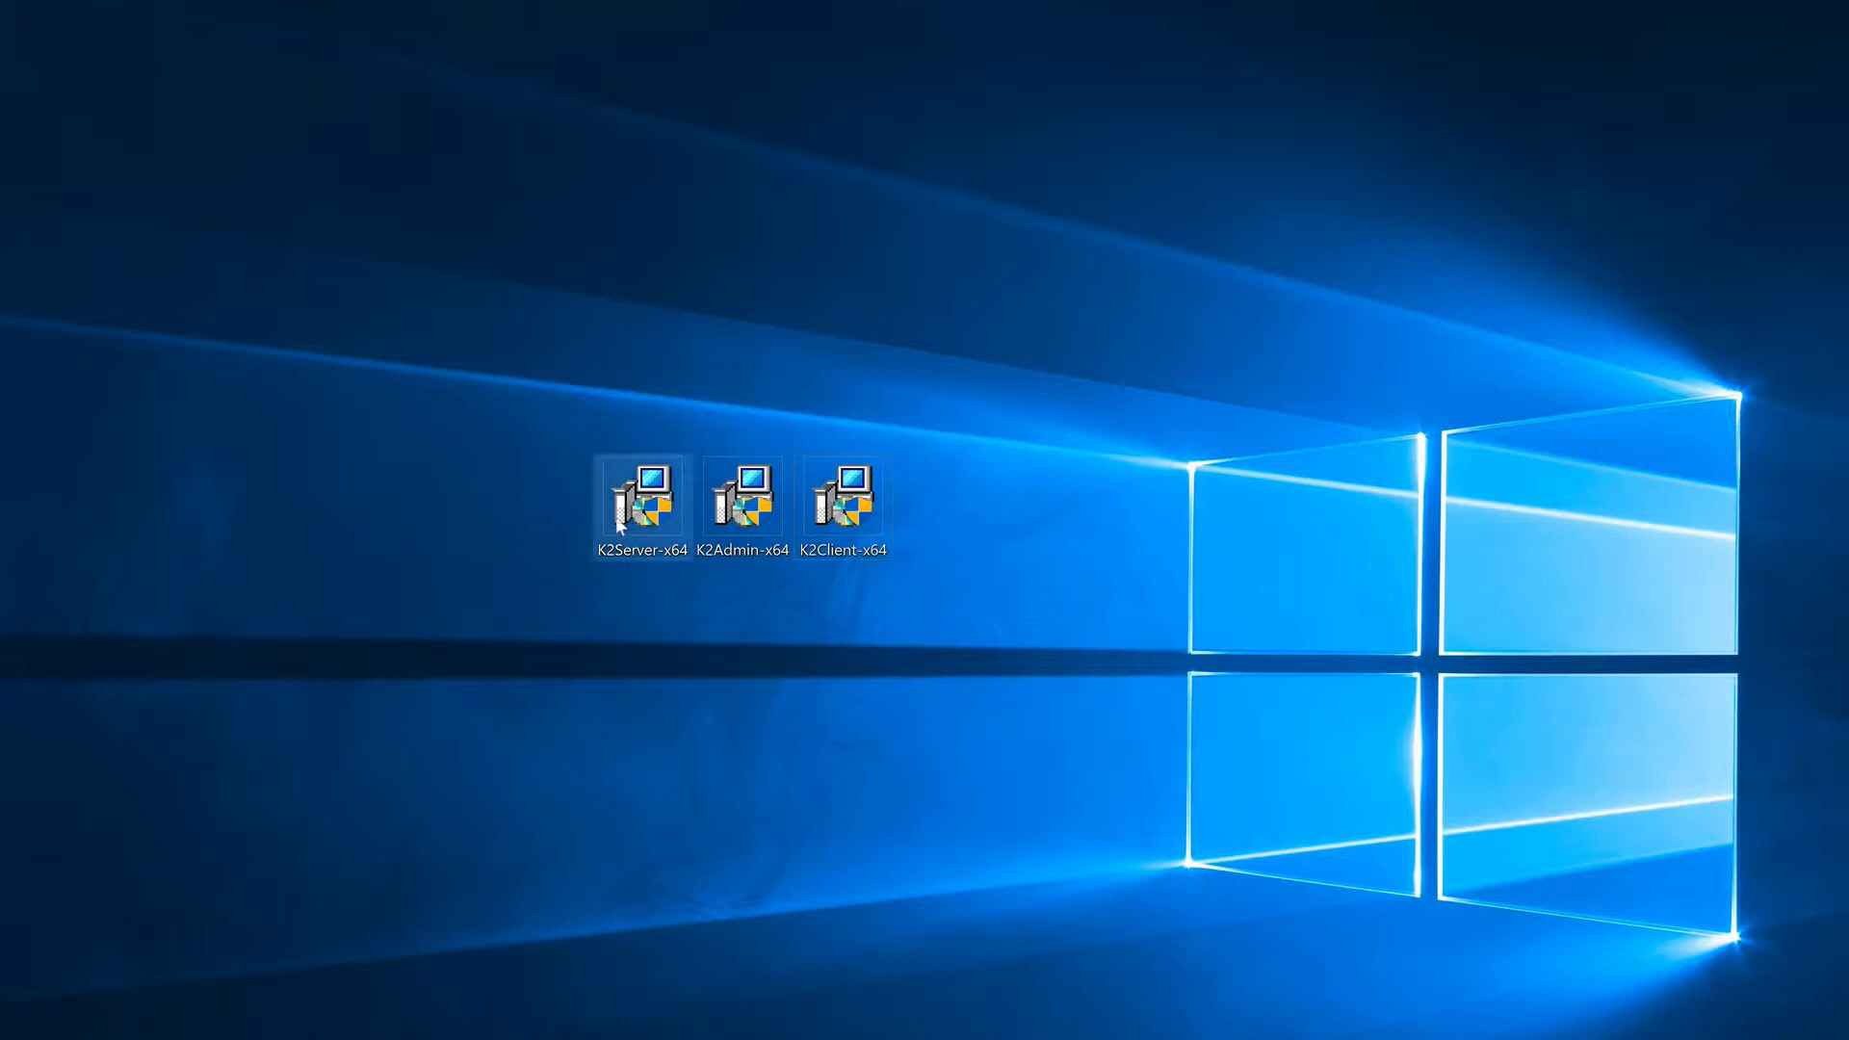
{"action": "left_click", "coordinate": [713, 818]}
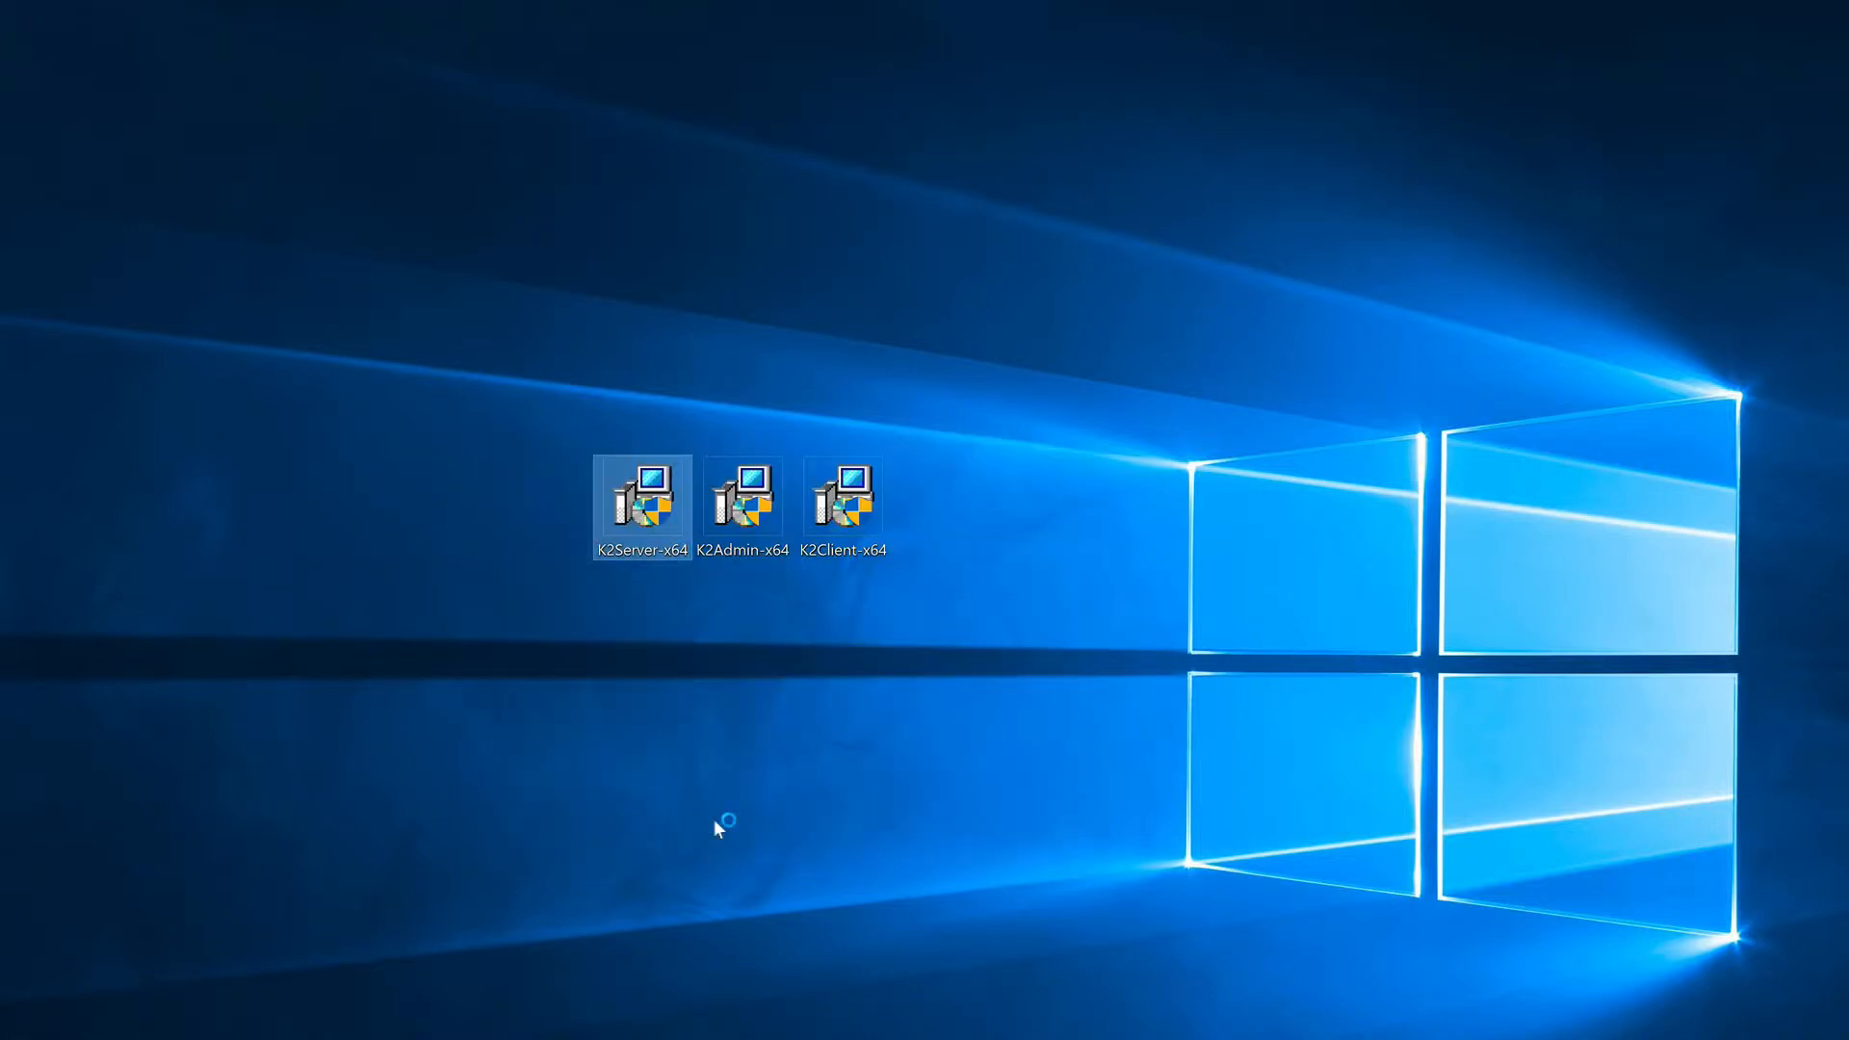
{"action": "left_click", "coordinate": [908, 852]}
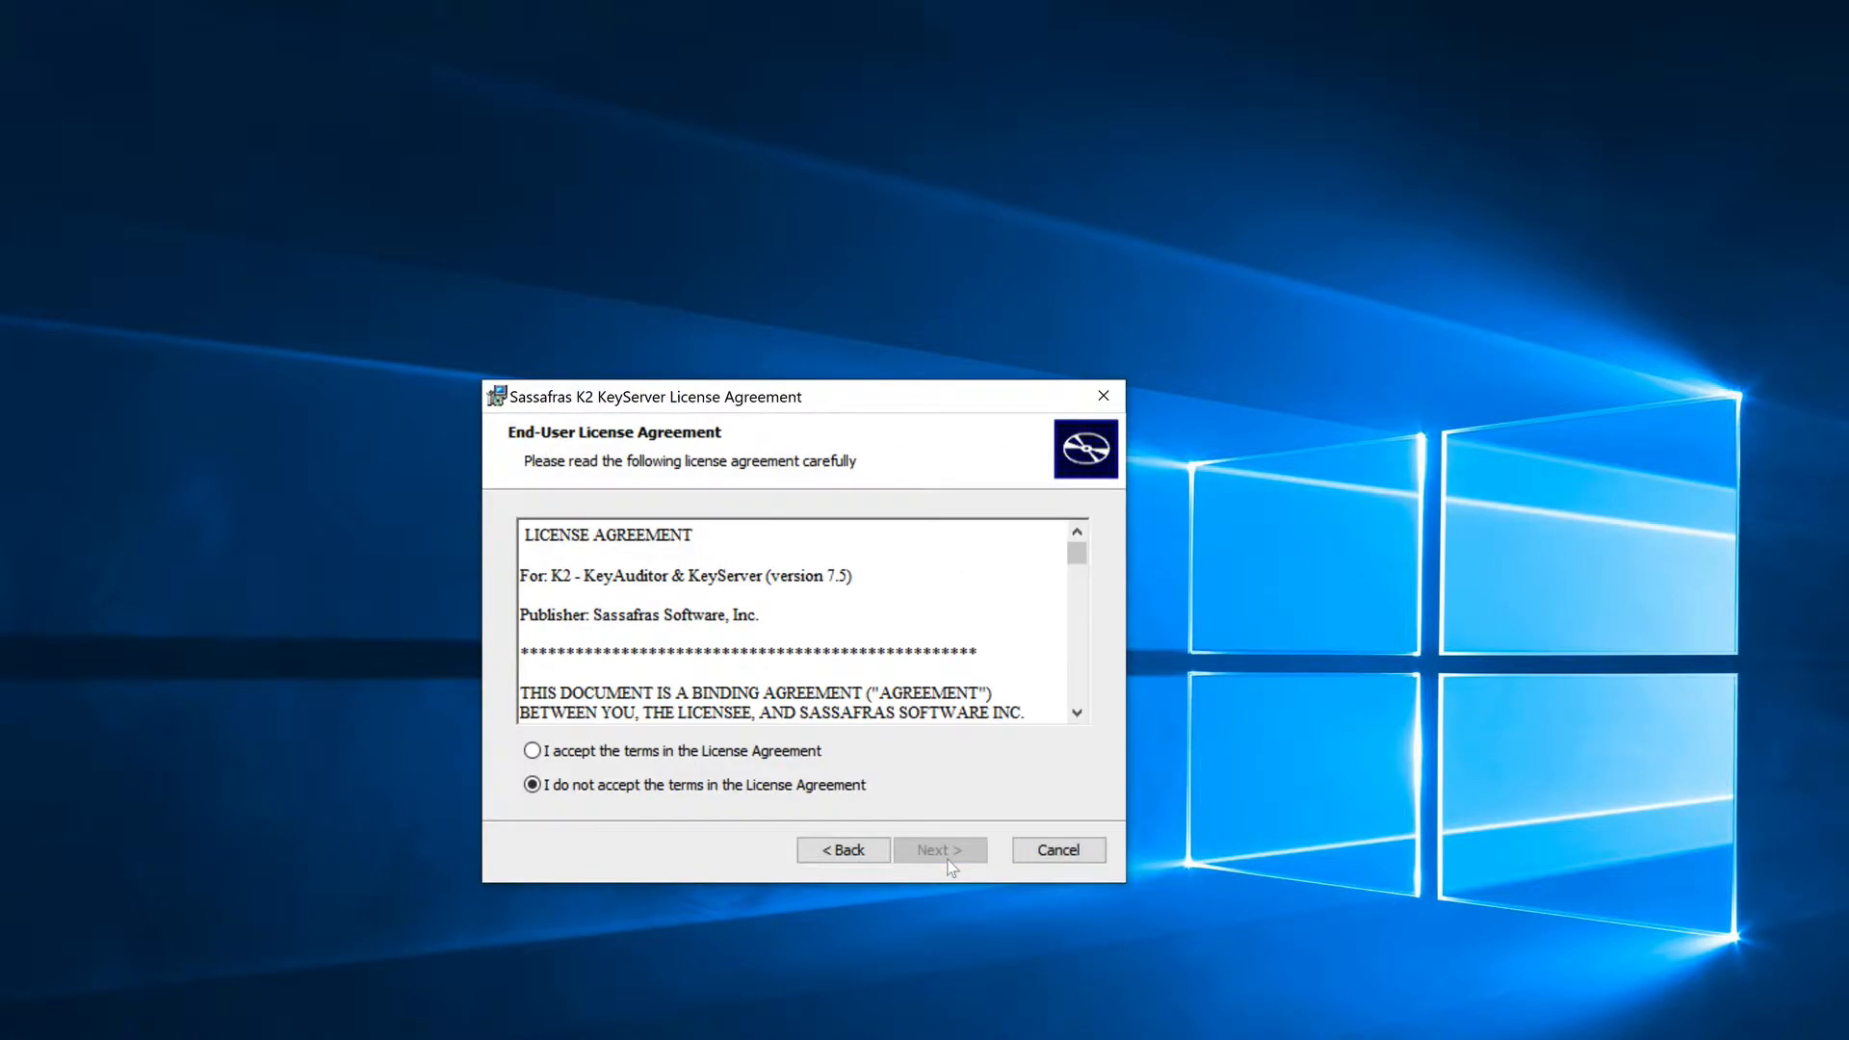
{"action": "left_click", "coordinate": [763, 750]}
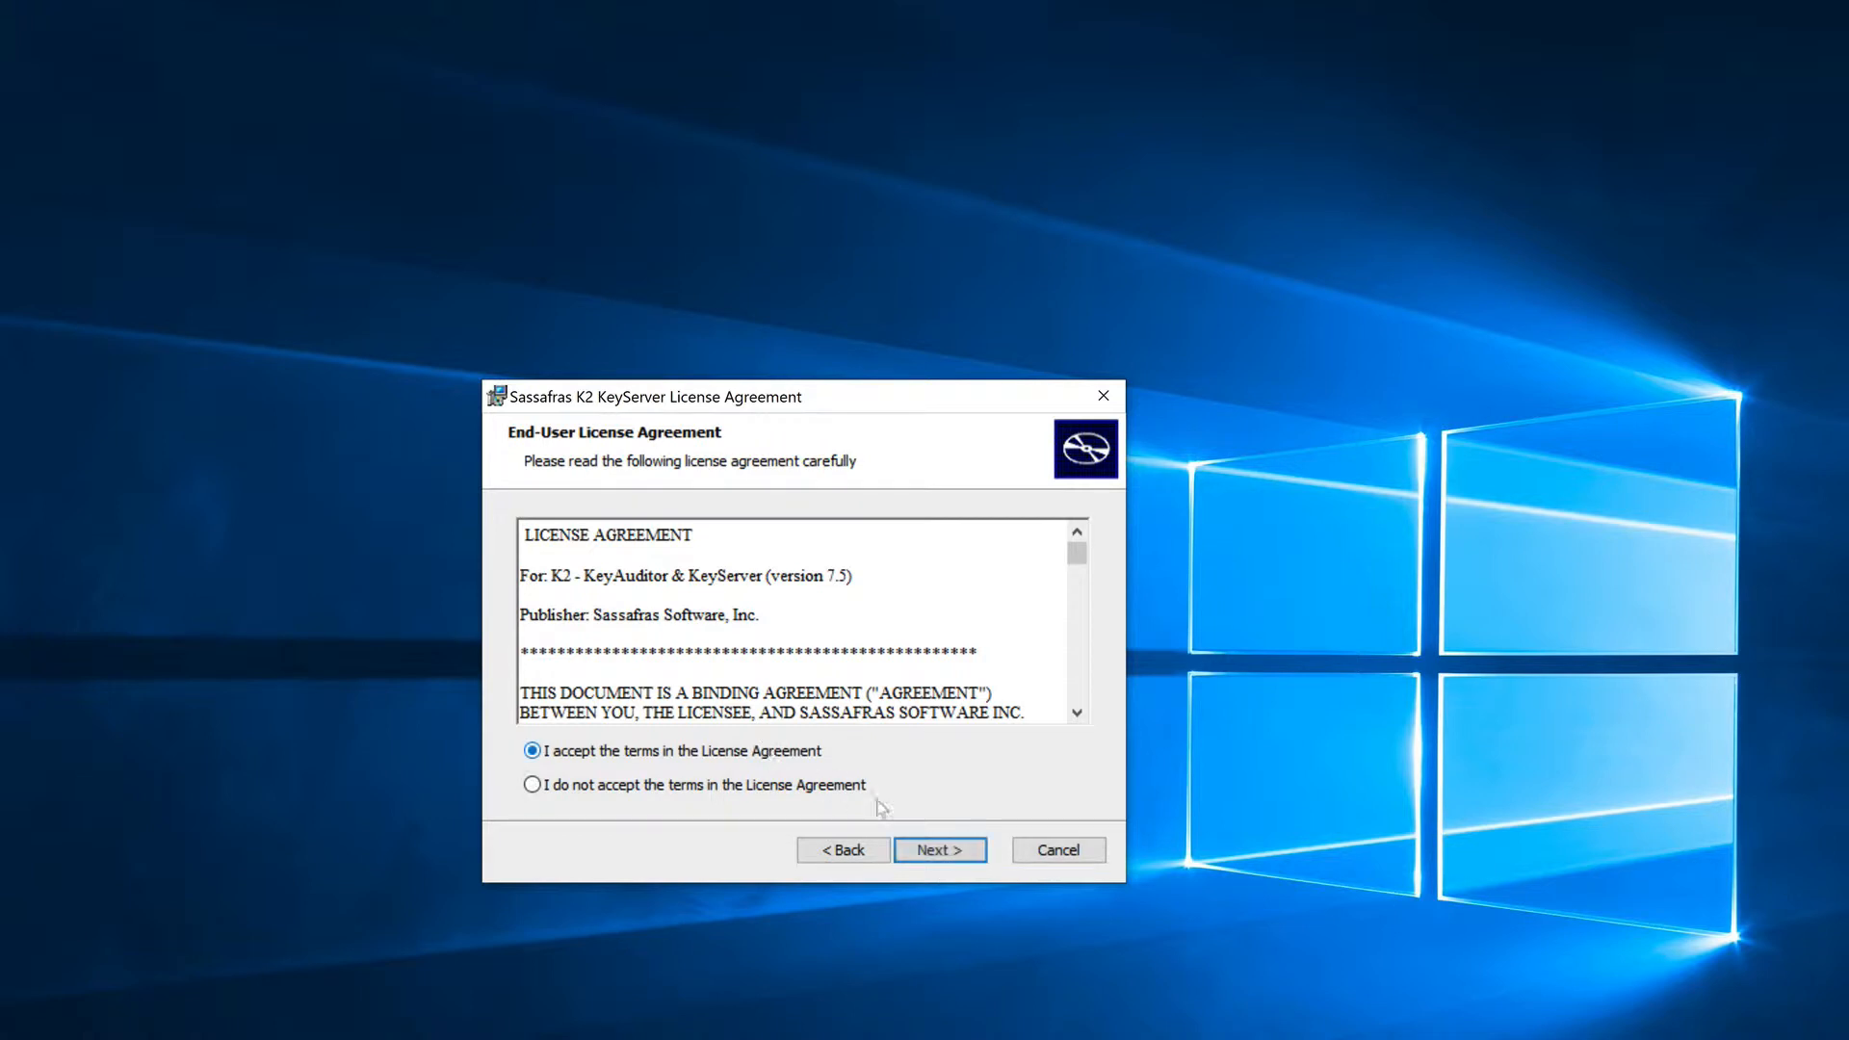
{"action": "left_click", "coordinate": [946, 853]}
Step: Install KeyServer with the default features, running its service in the system account and starting the service
{"action": "left_click", "coordinate": [967, 860]}
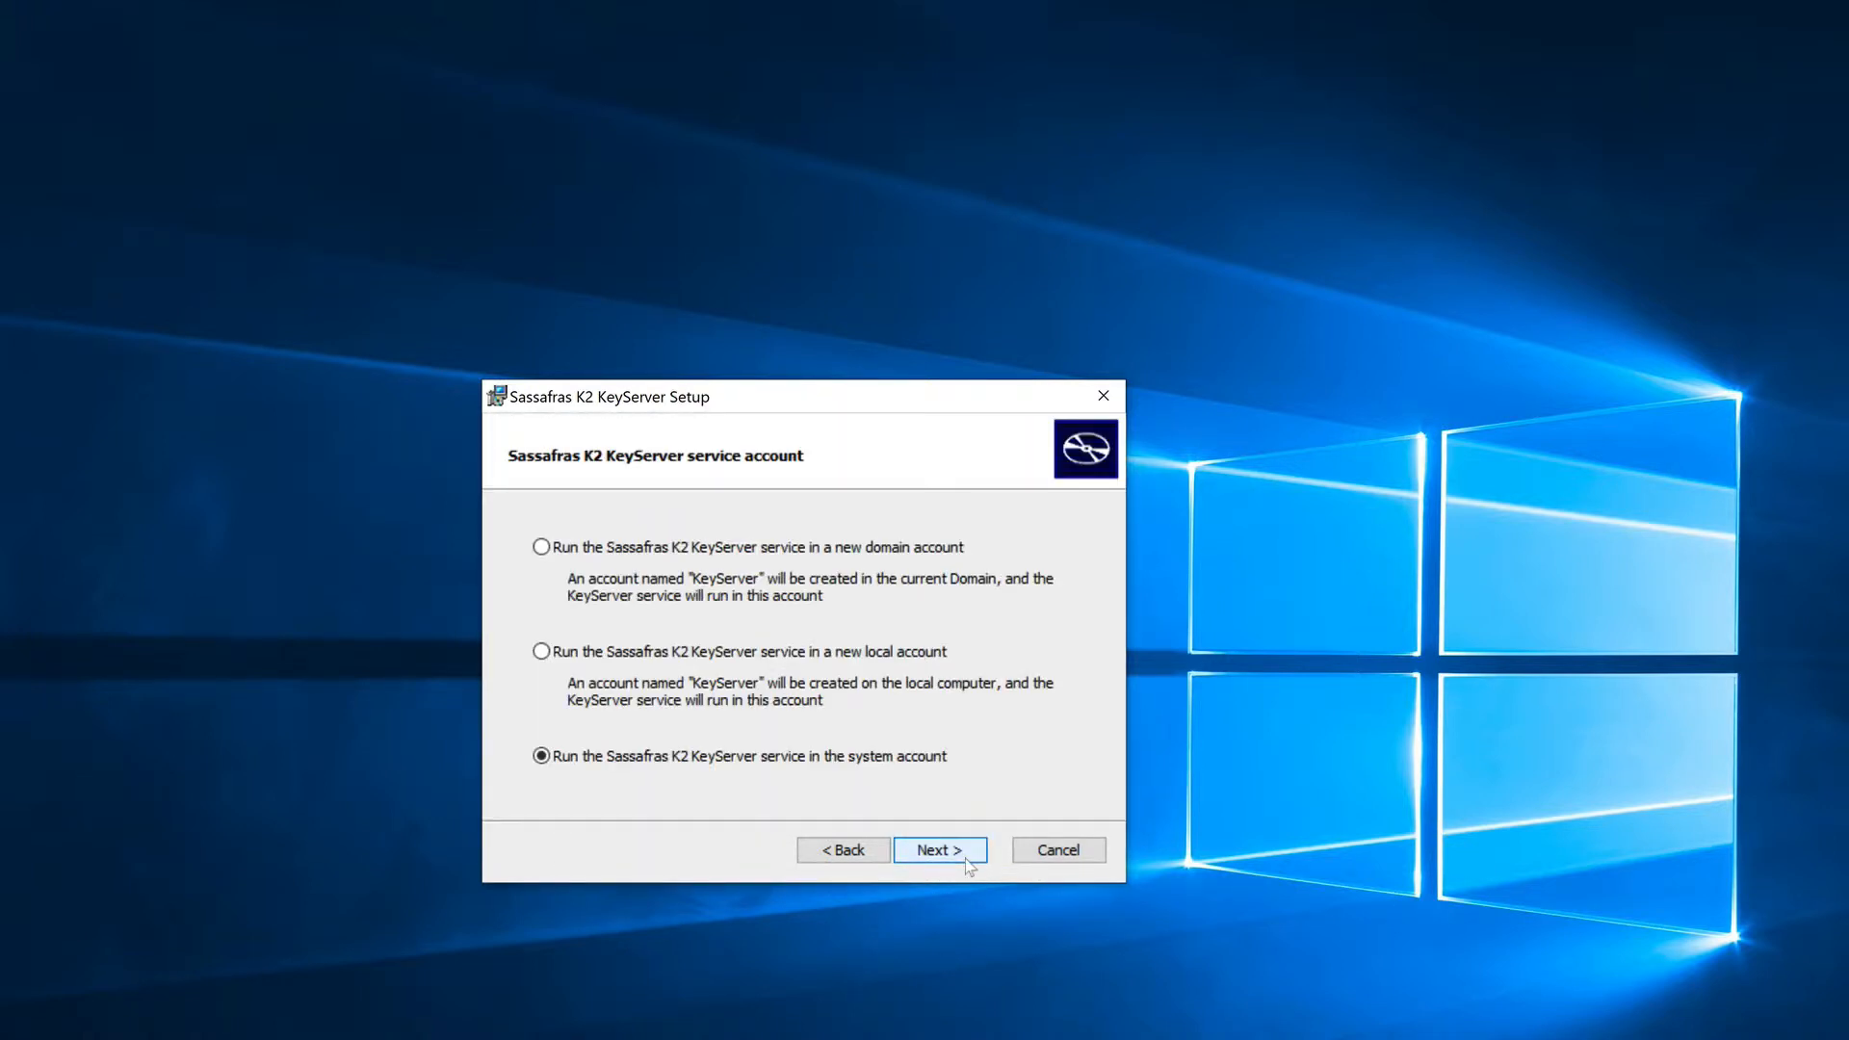
{"action": "left_click", "coordinate": [941, 860]}
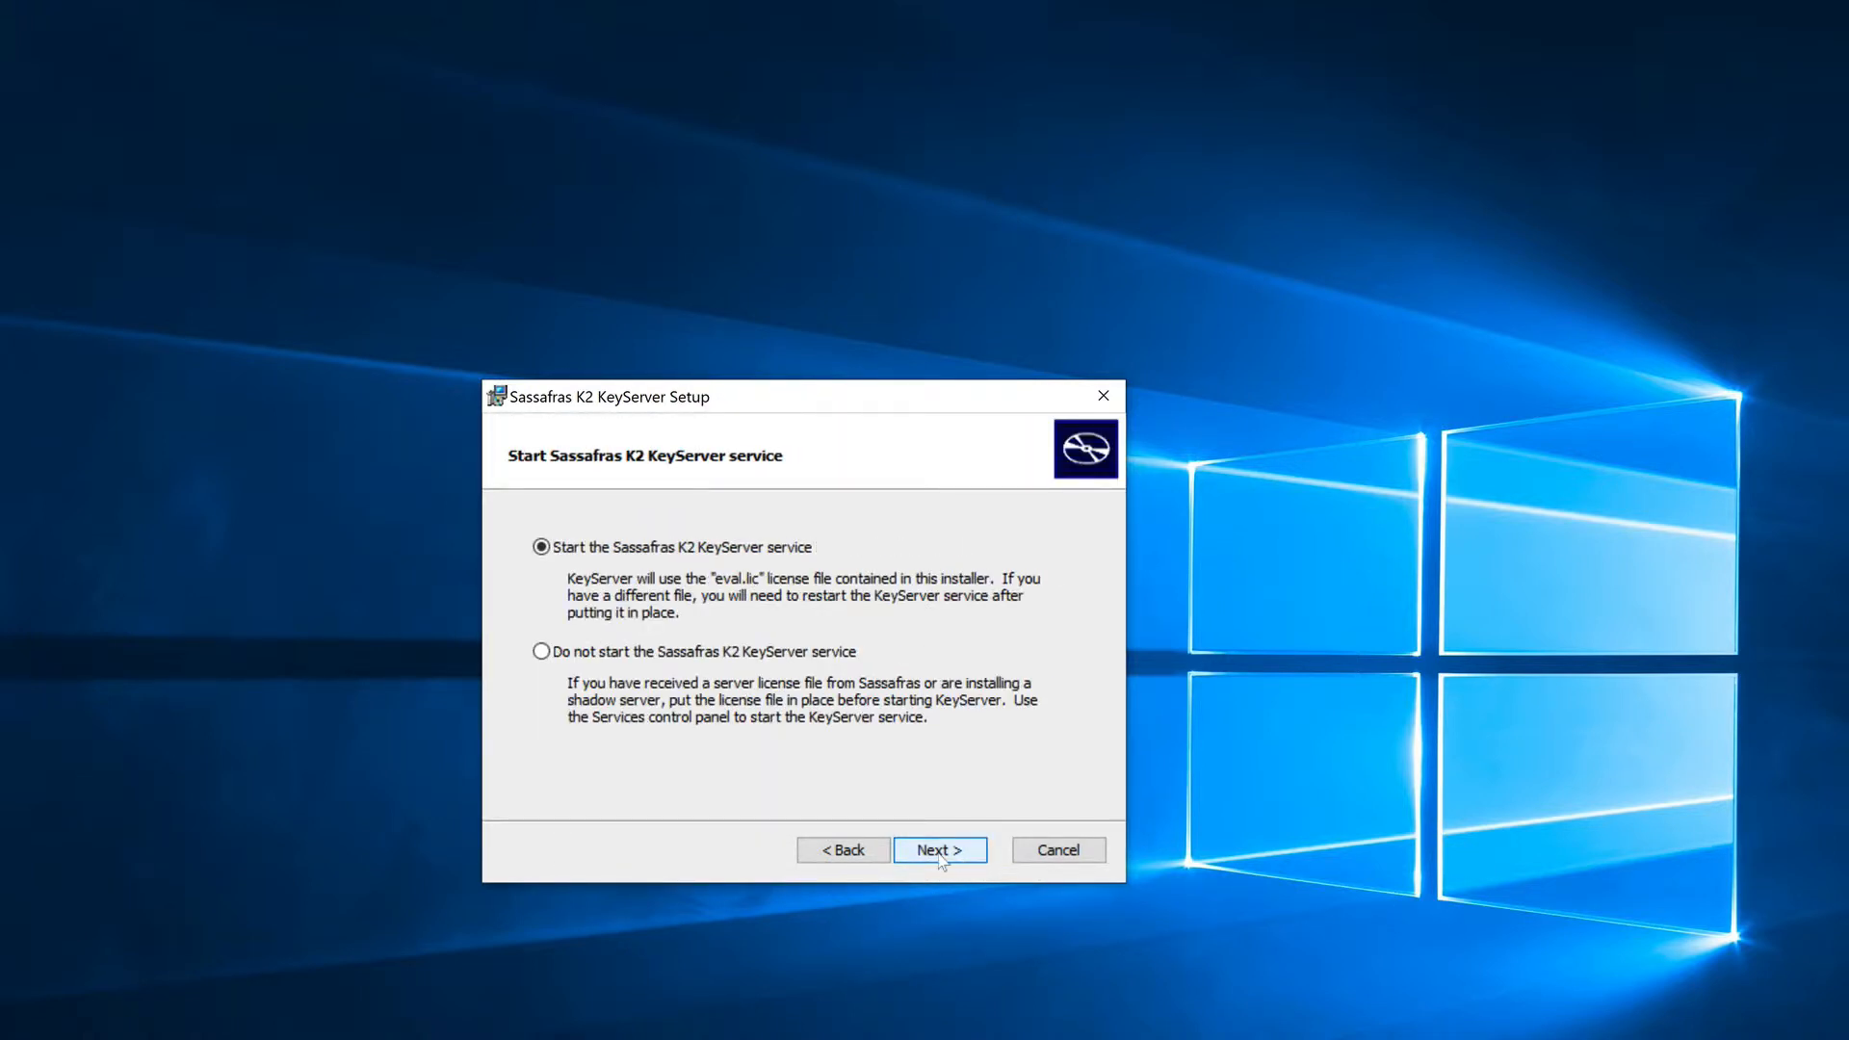
{"action": "left_click", "coordinate": [940, 852]}
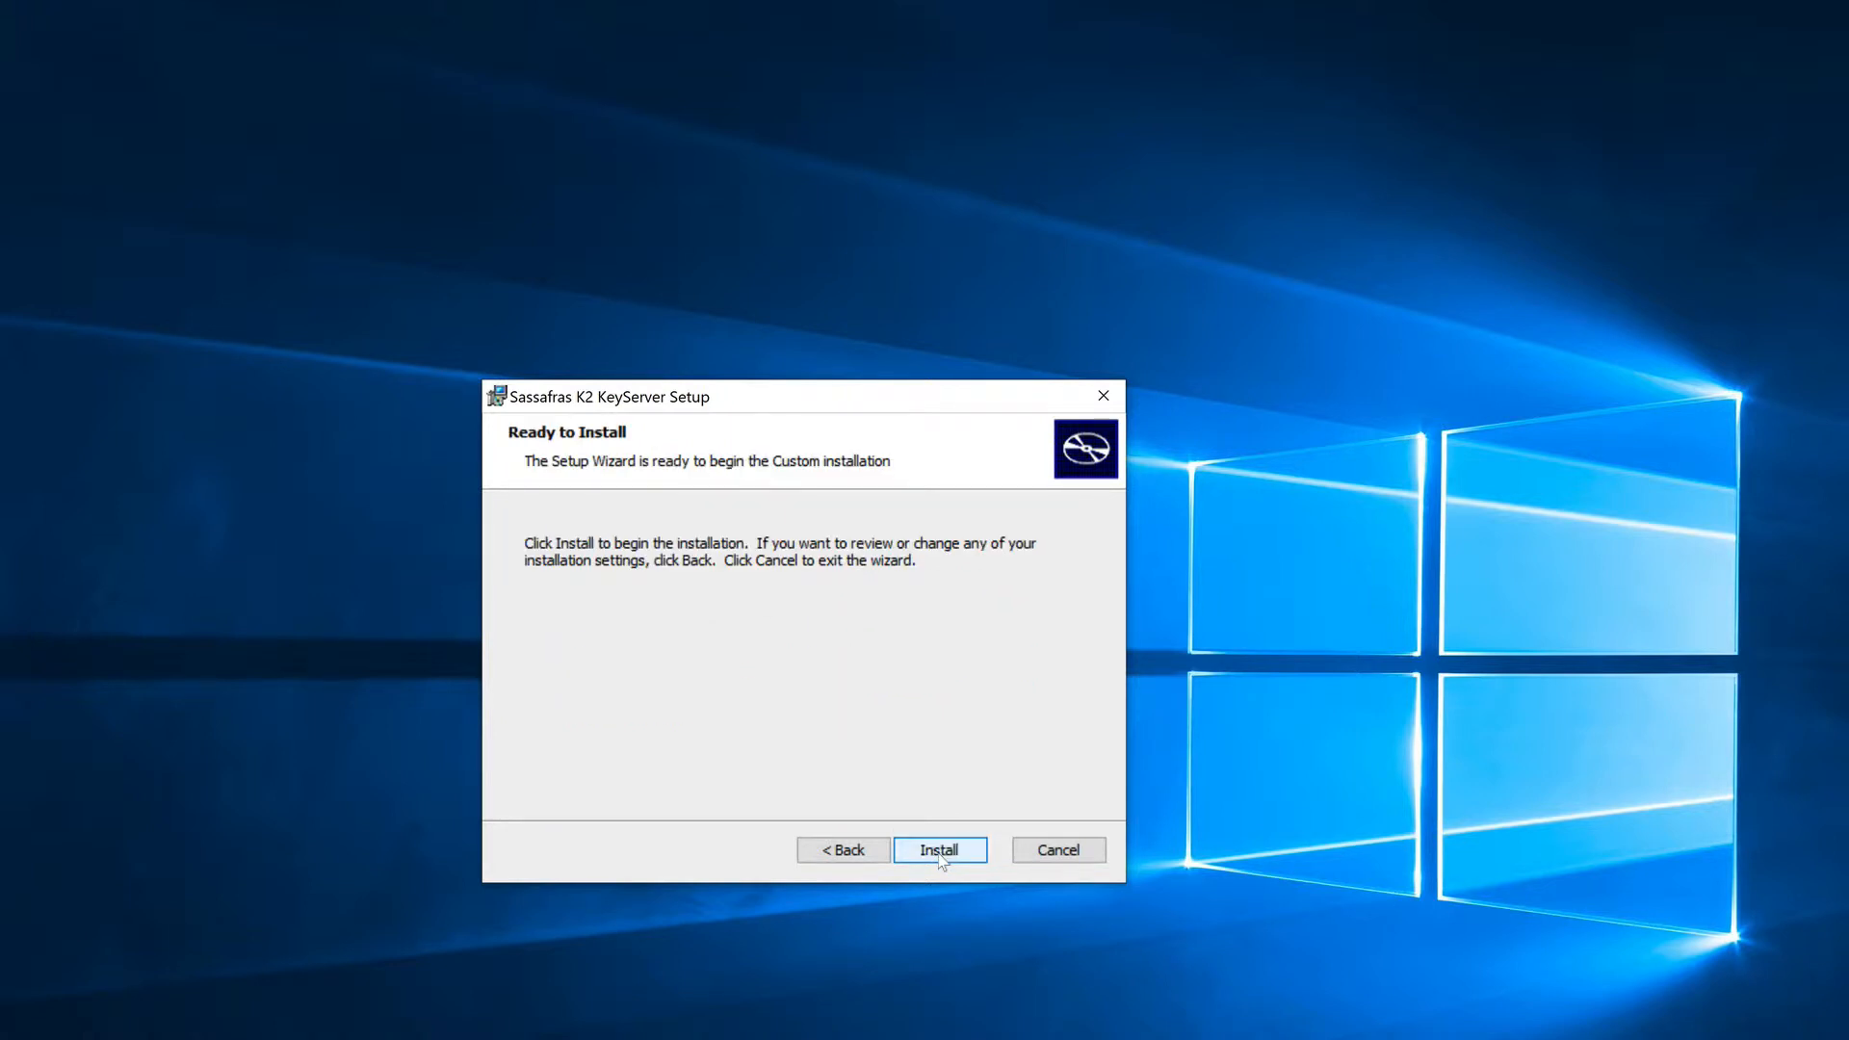
{"action": "left_click", "coordinate": [943, 853]}
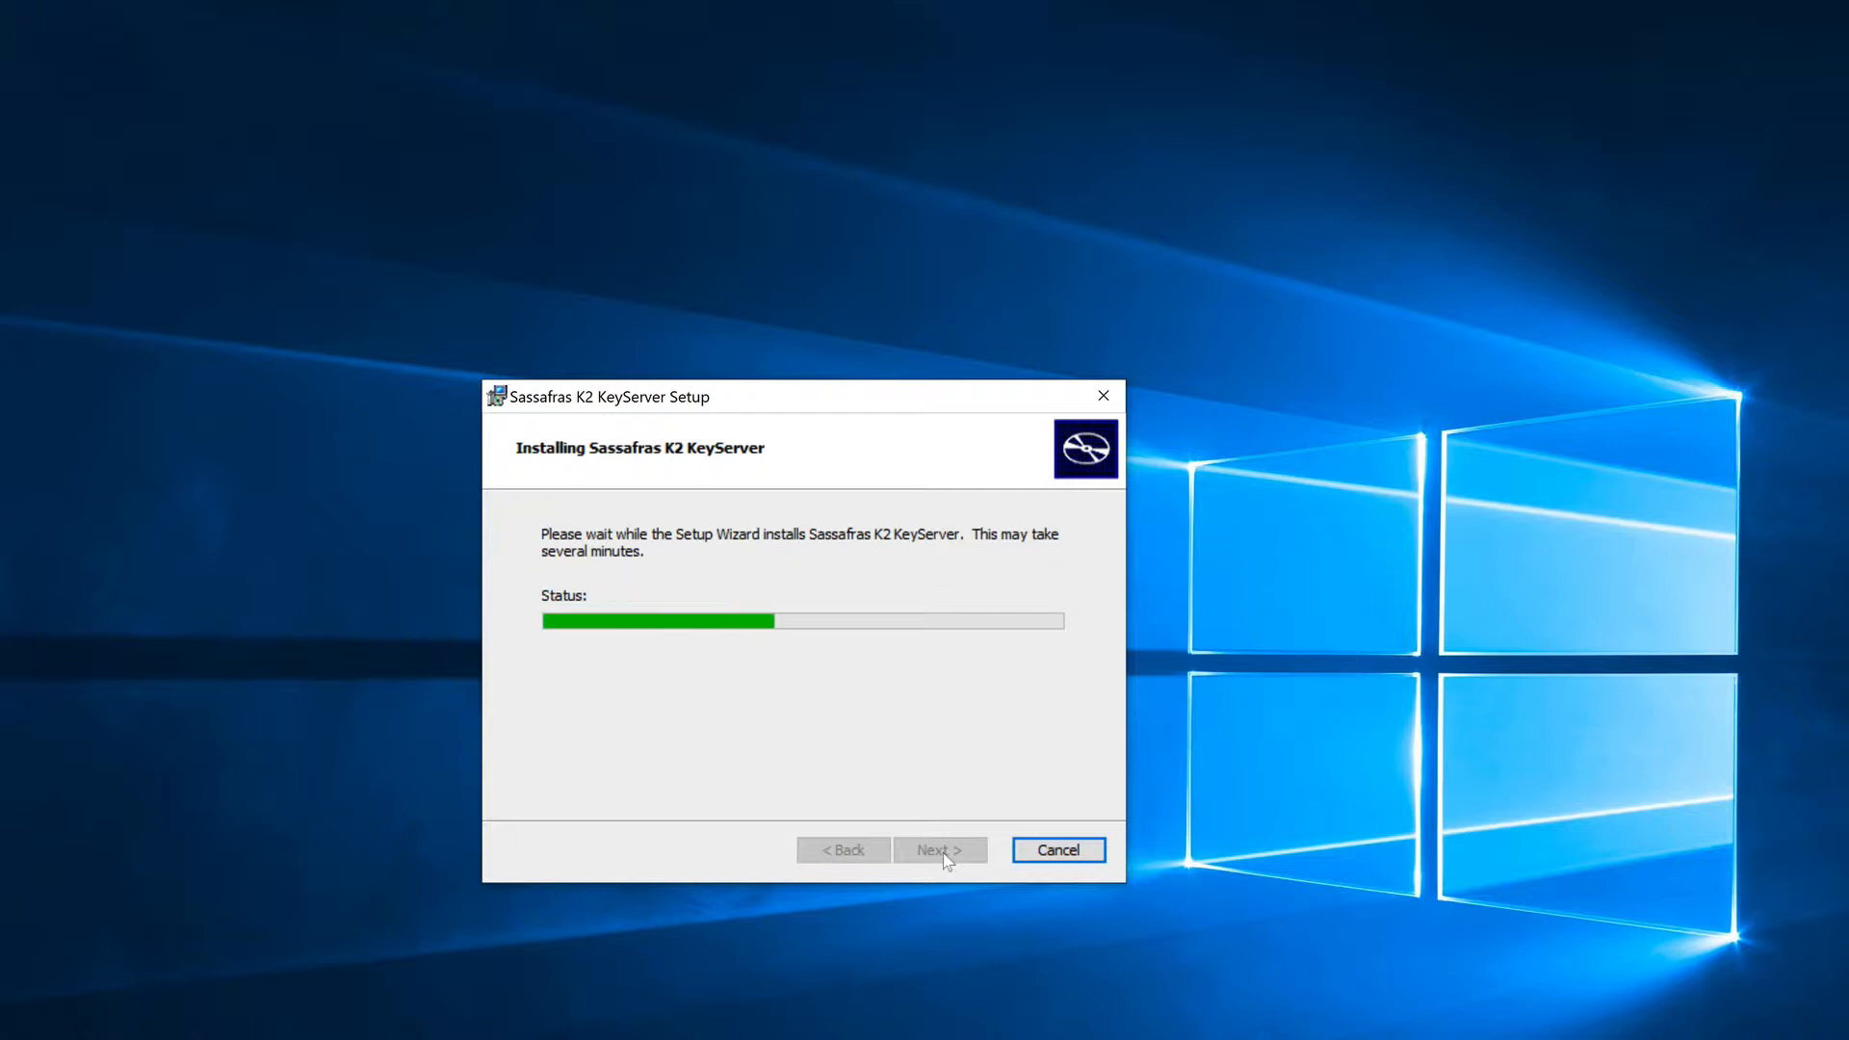
Step: Run the KSdbConsist check on the KeyServer Data Folder and finish the KeyServer setup wizard
{"action": "left_click", "coordinate": [1006, 812]}
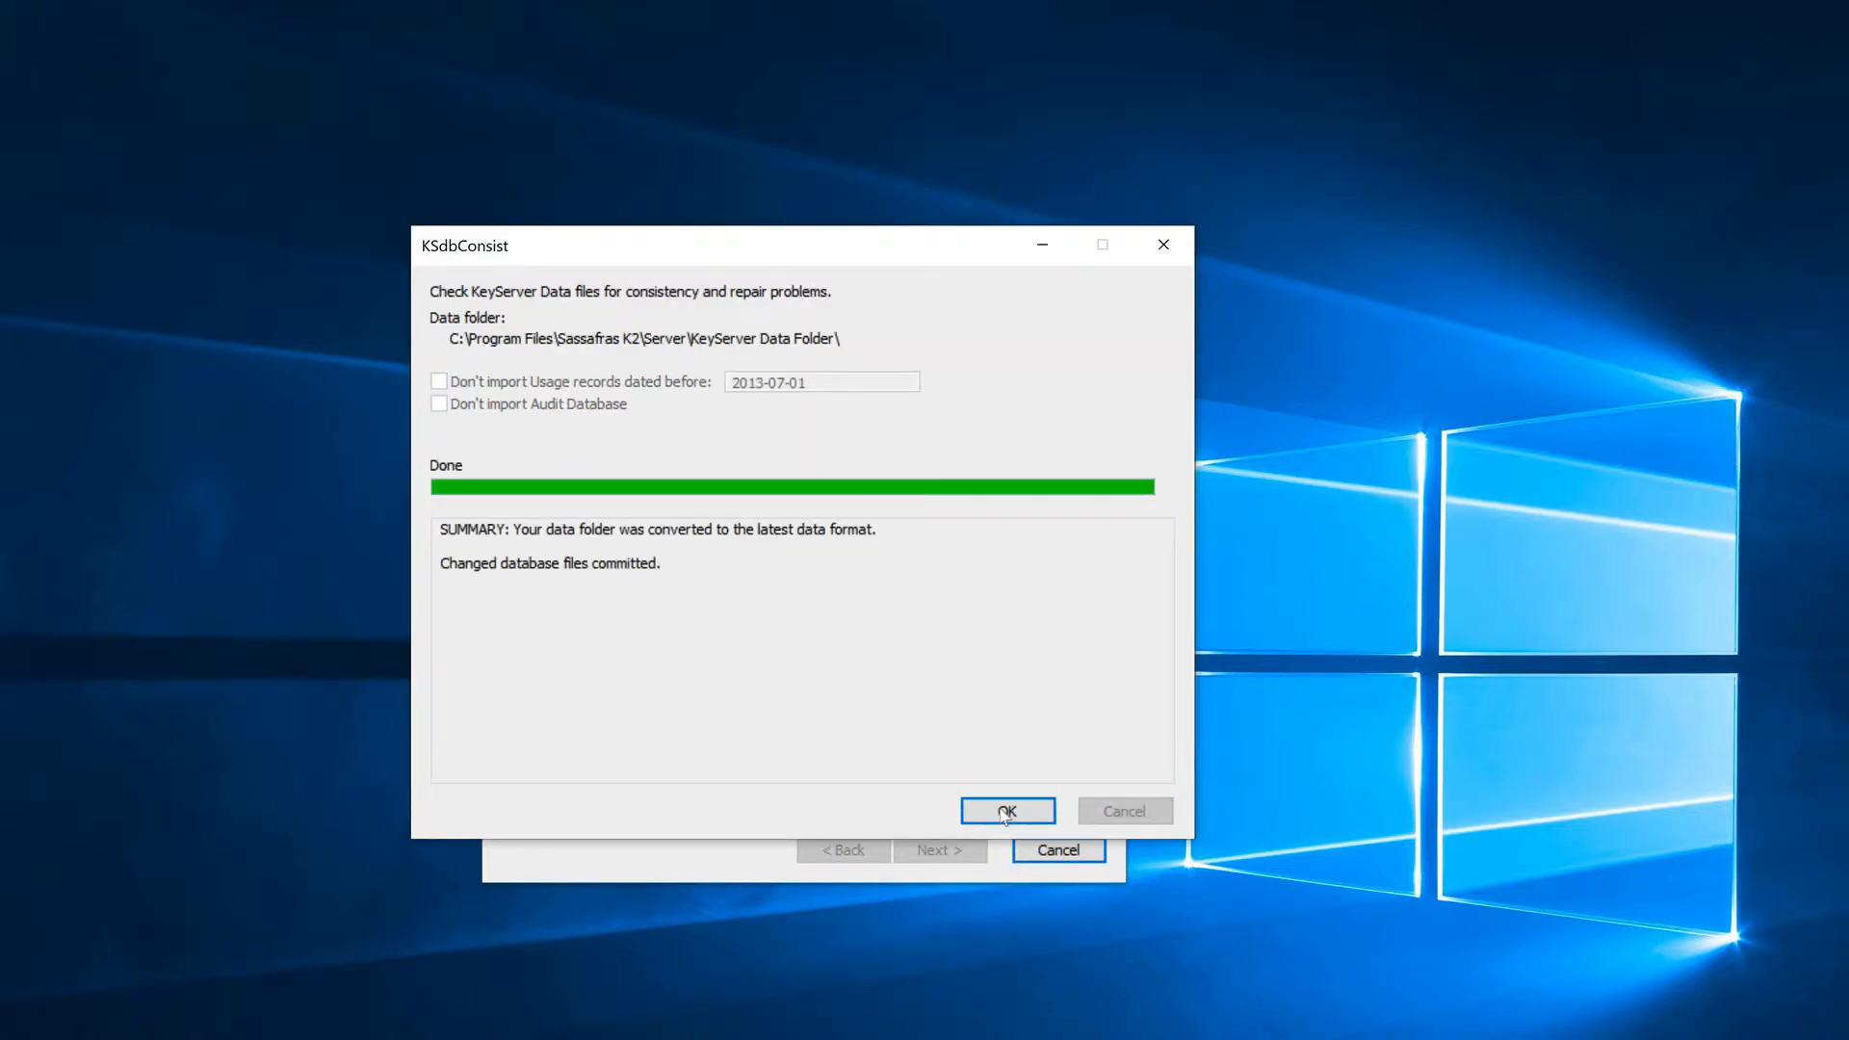
{"action": "left_click", "coordinate": [1006, 812]}
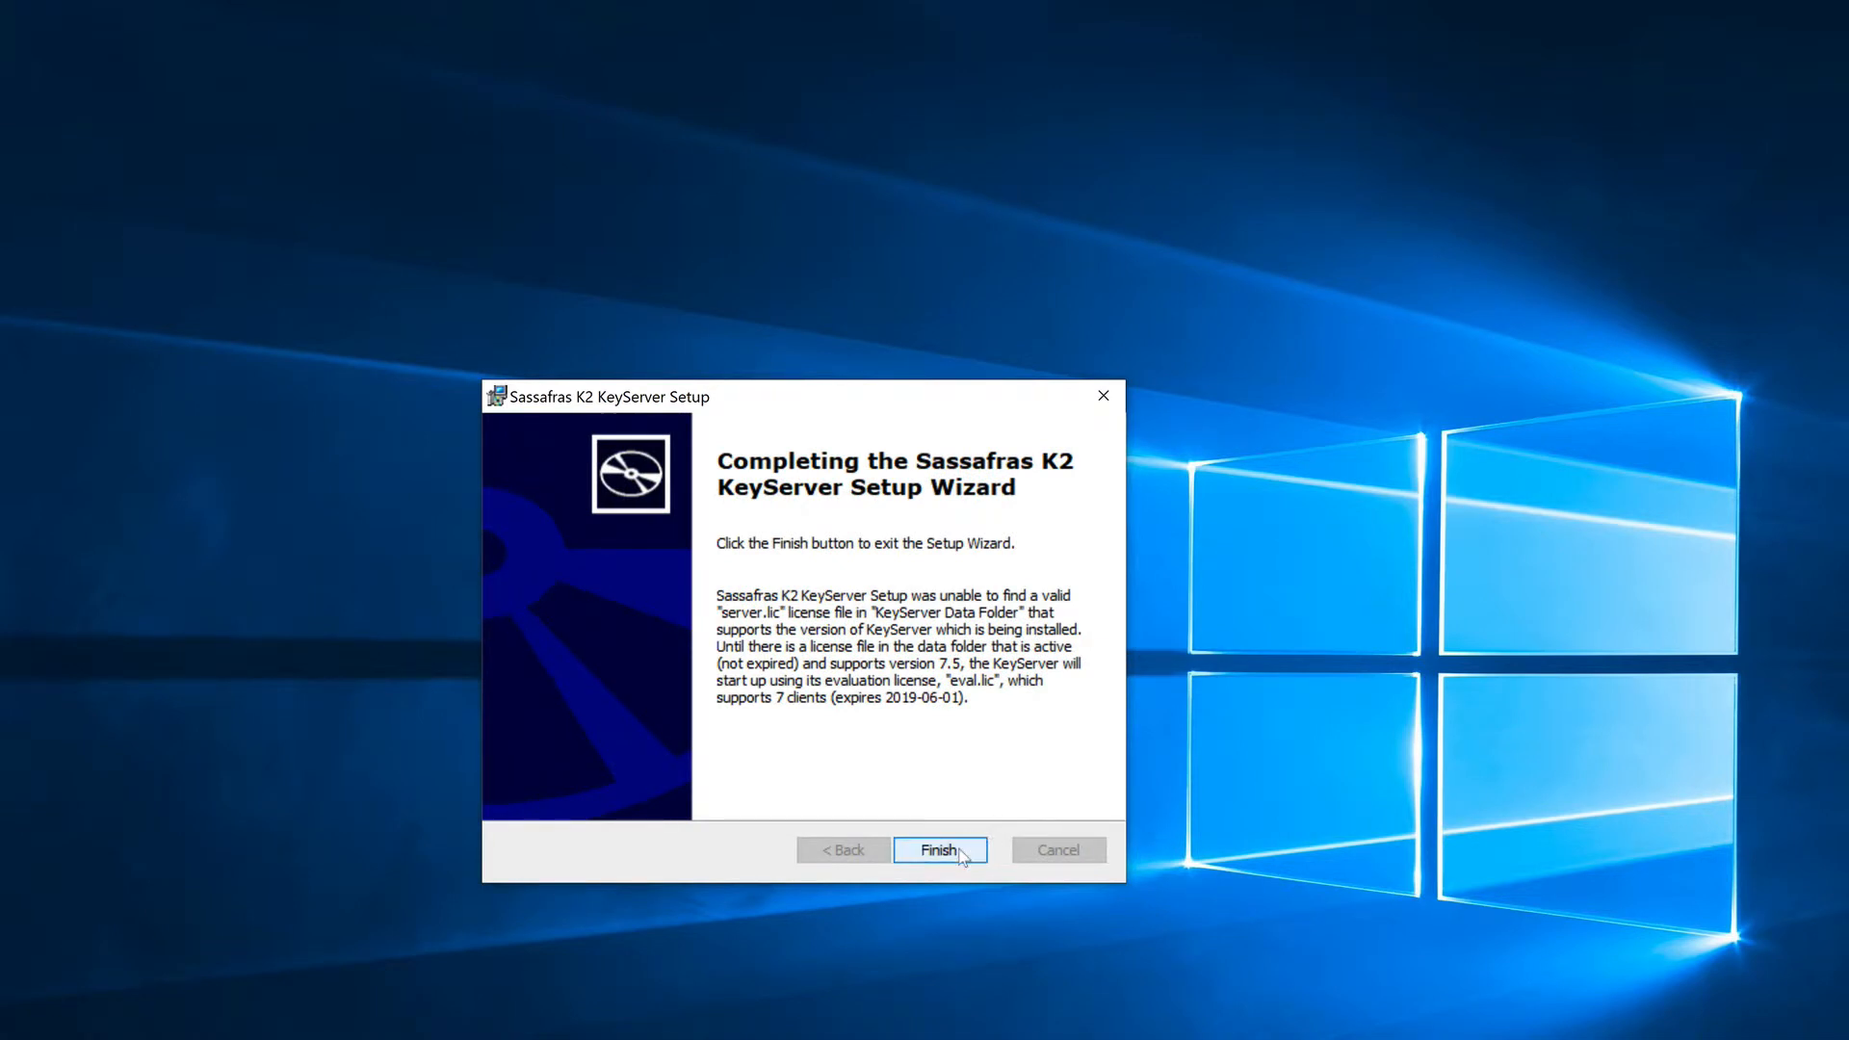
{"action": "left_click", "coordinate": [961, 854]}
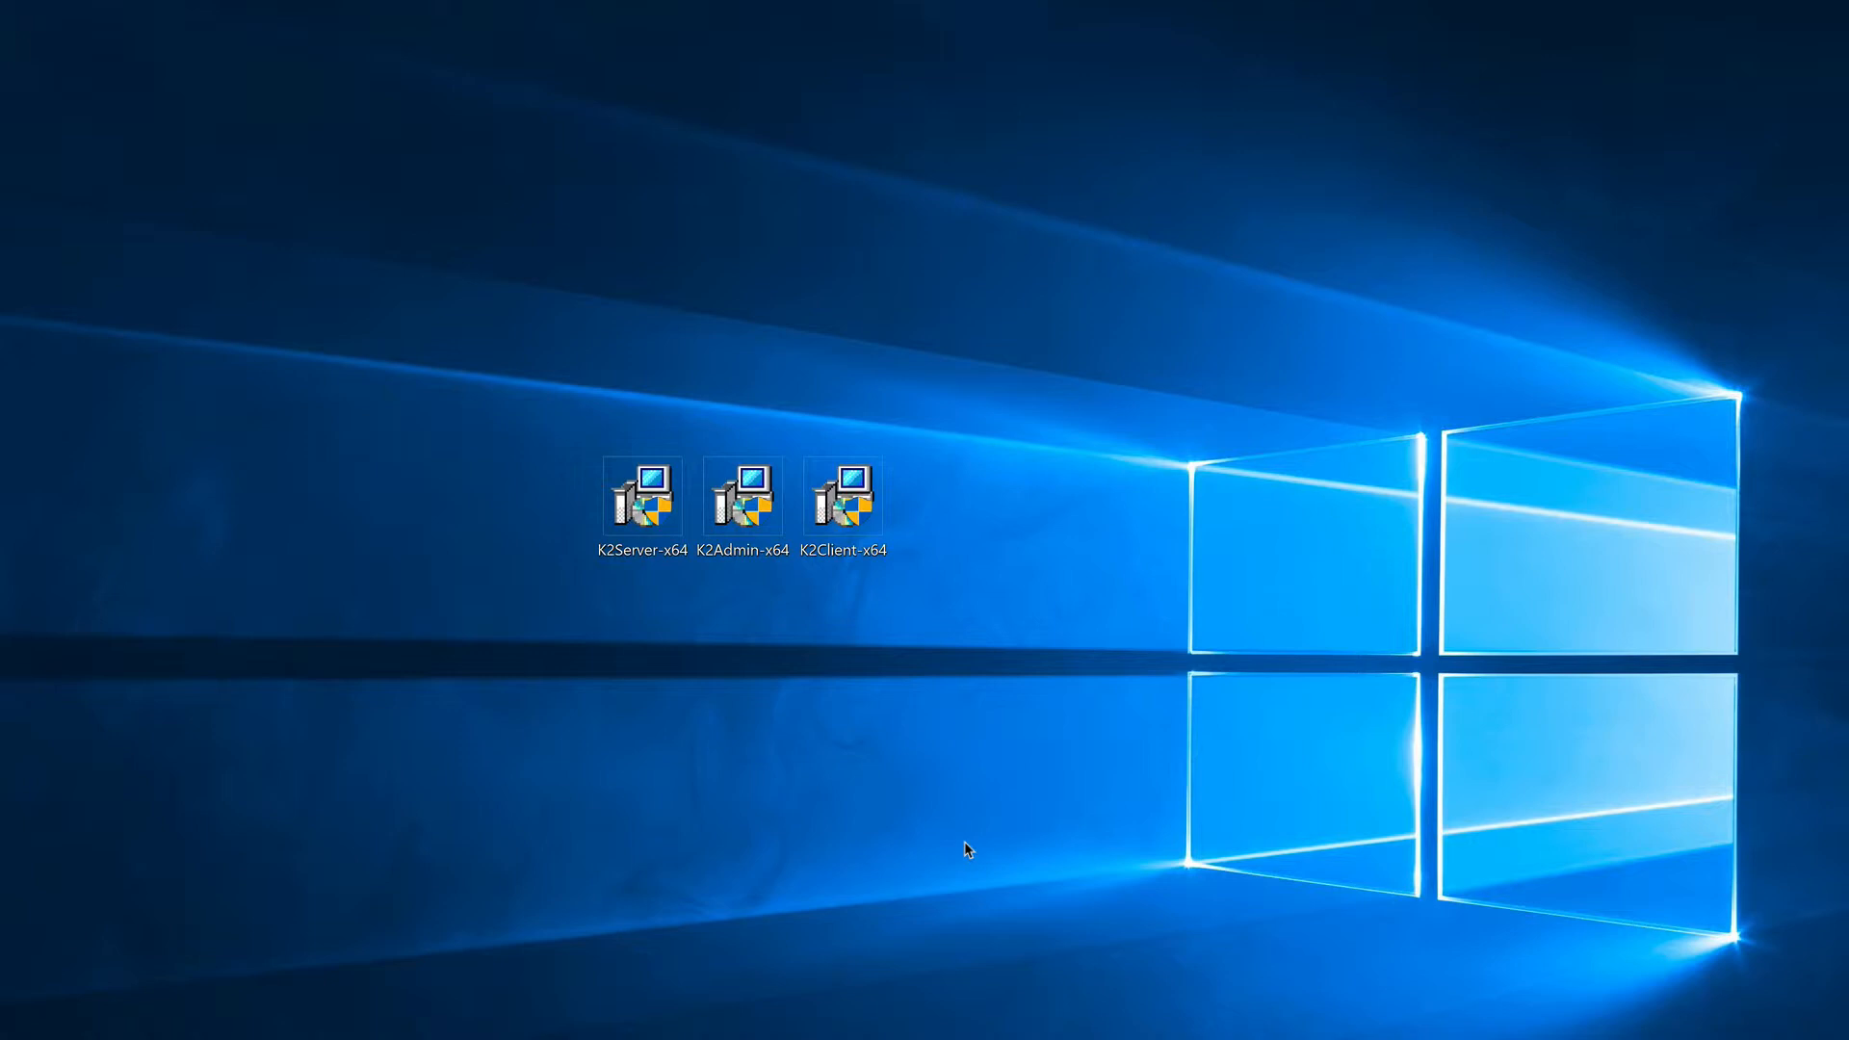
Step: Install K2Admin-x64 with the default KeyConfigure, ksODBC and Sassafras QS features in the default location
{"action": "double_click", "coordinate": [737, 526]}
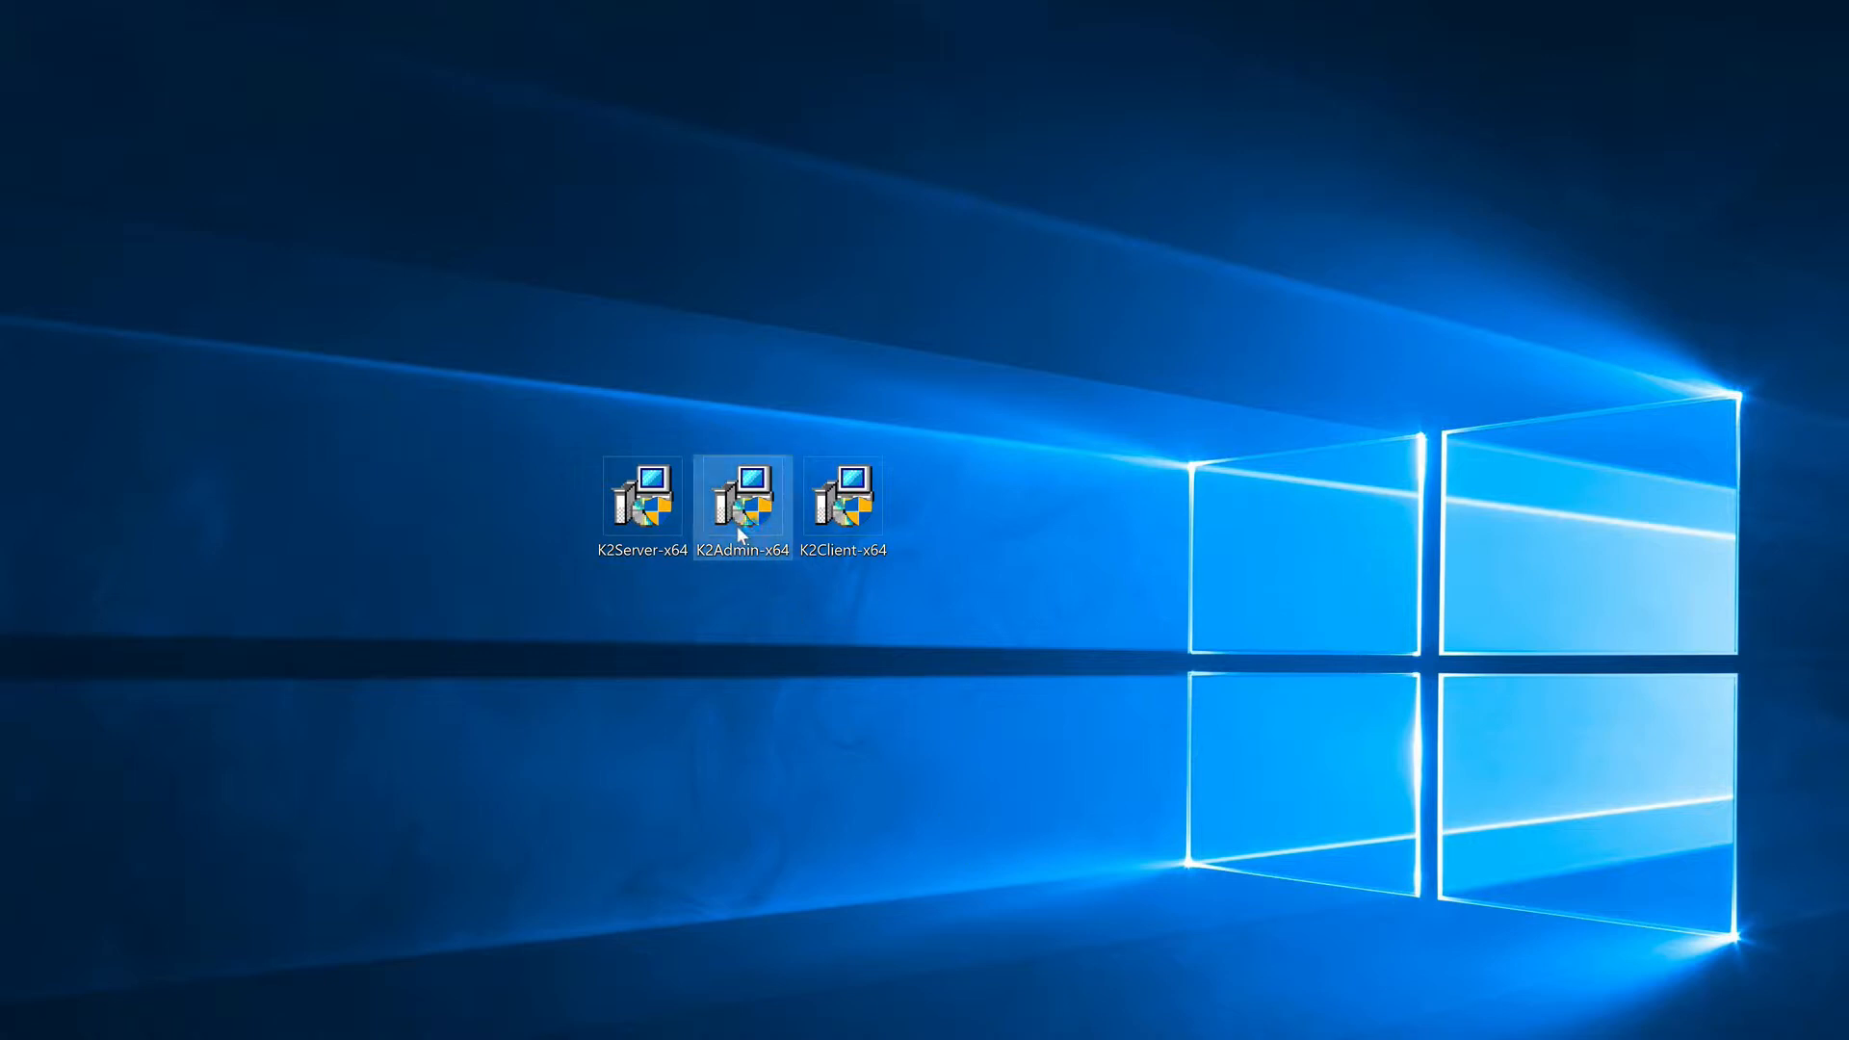
{"action": "left_click", "coordinate": [741, 808]}
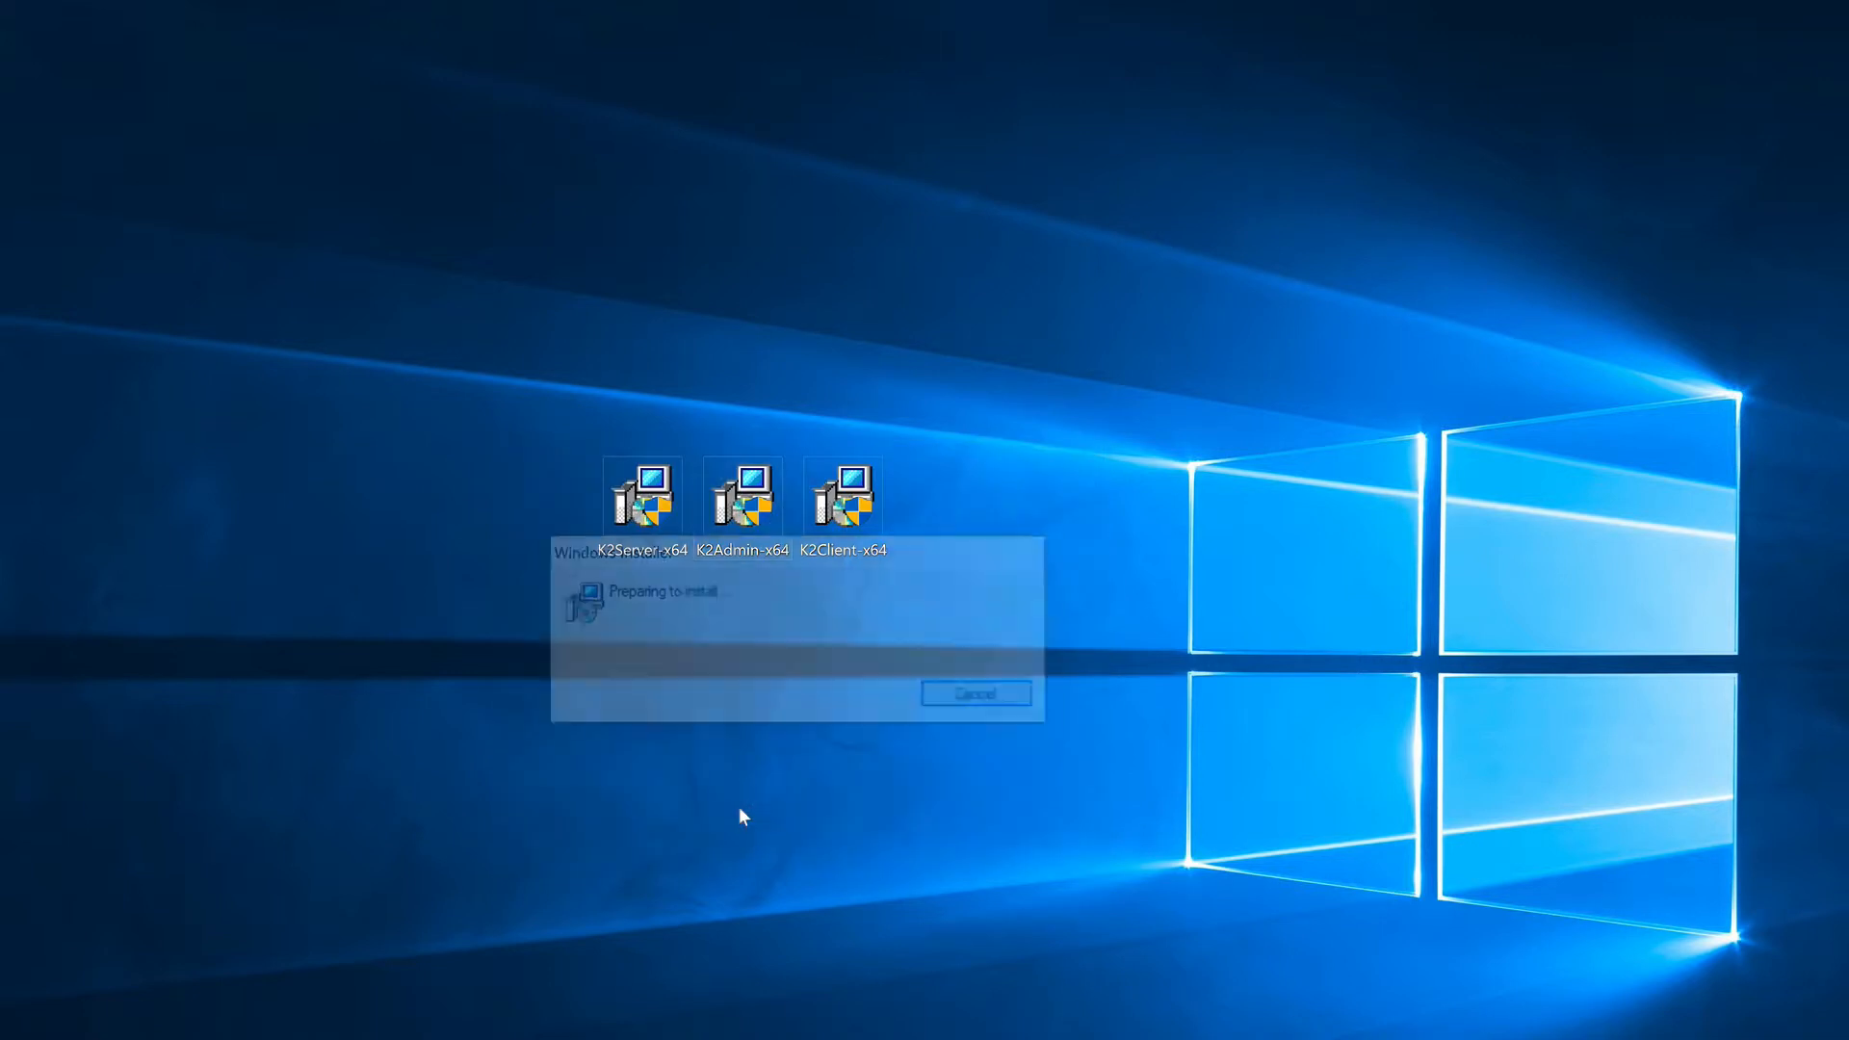
{"action": "left_click", "coordinate": [960, 854]}
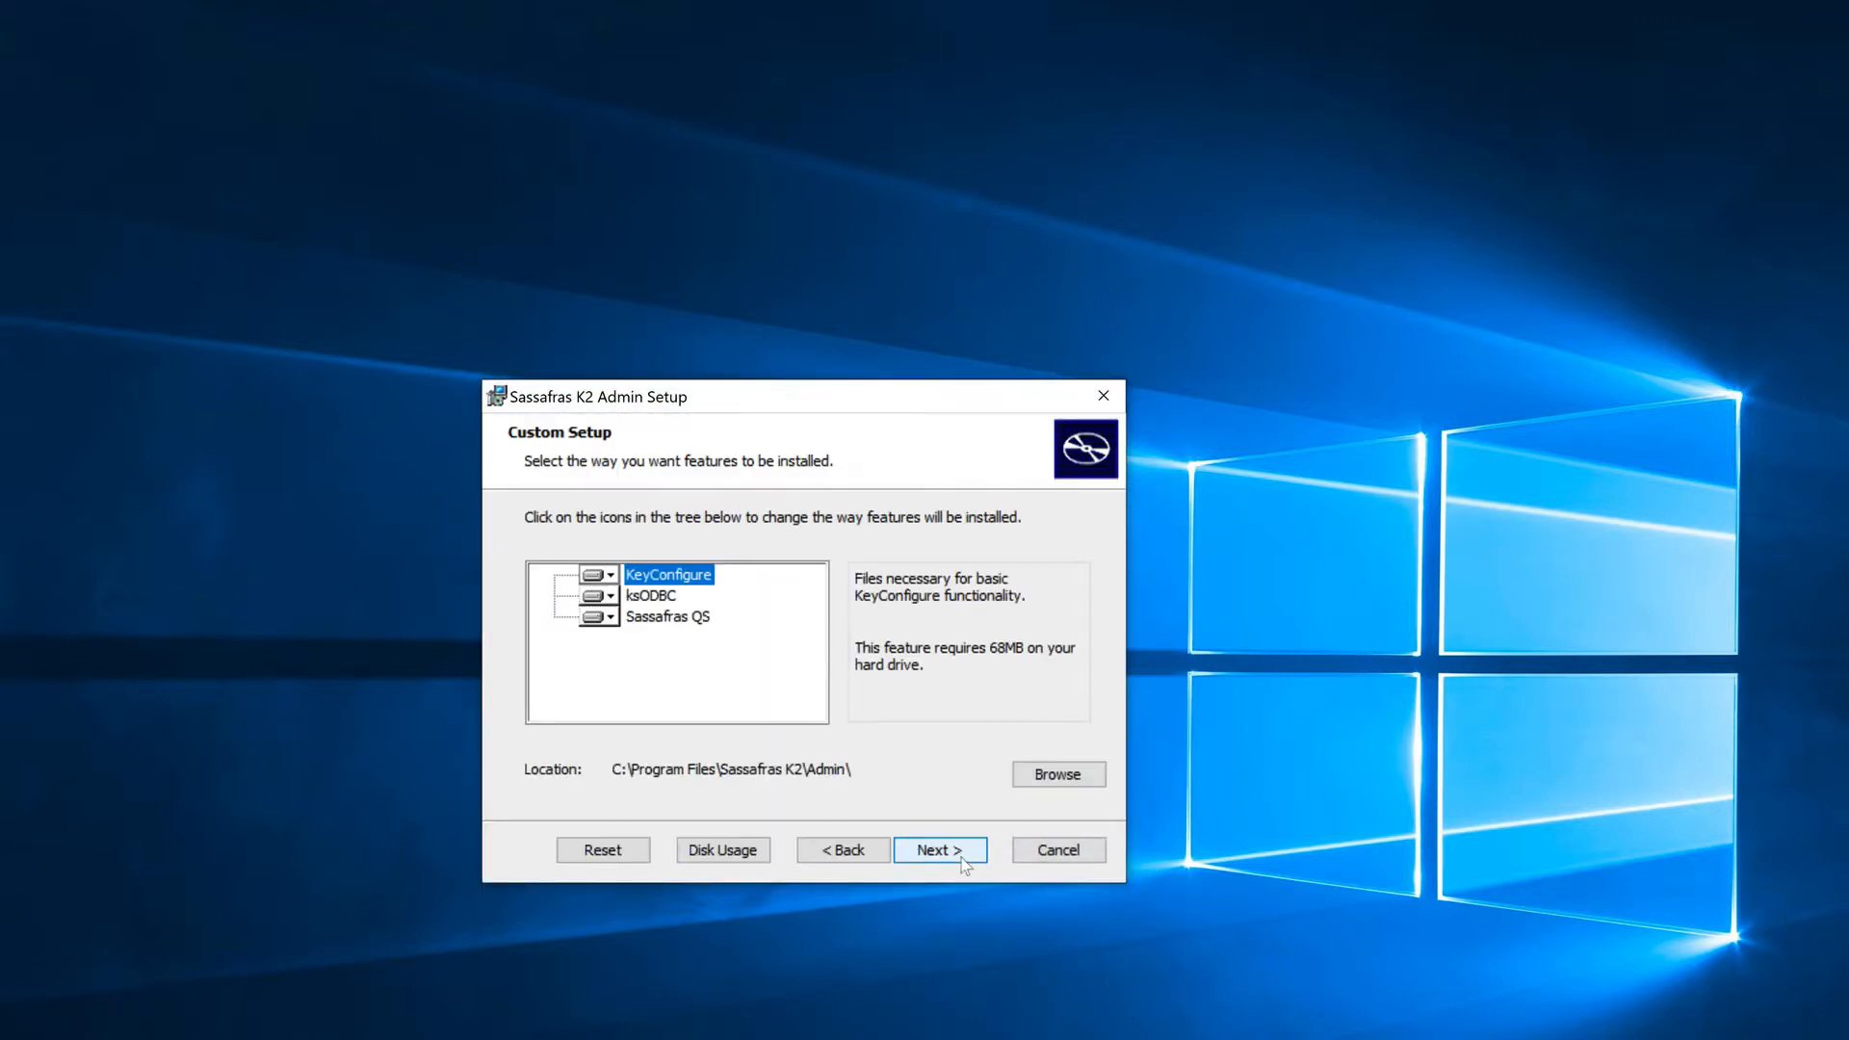
{"action": "left_click", "coordinate": [960, 853]}
{"action": "left_click", "coordinate": [961, 853]}
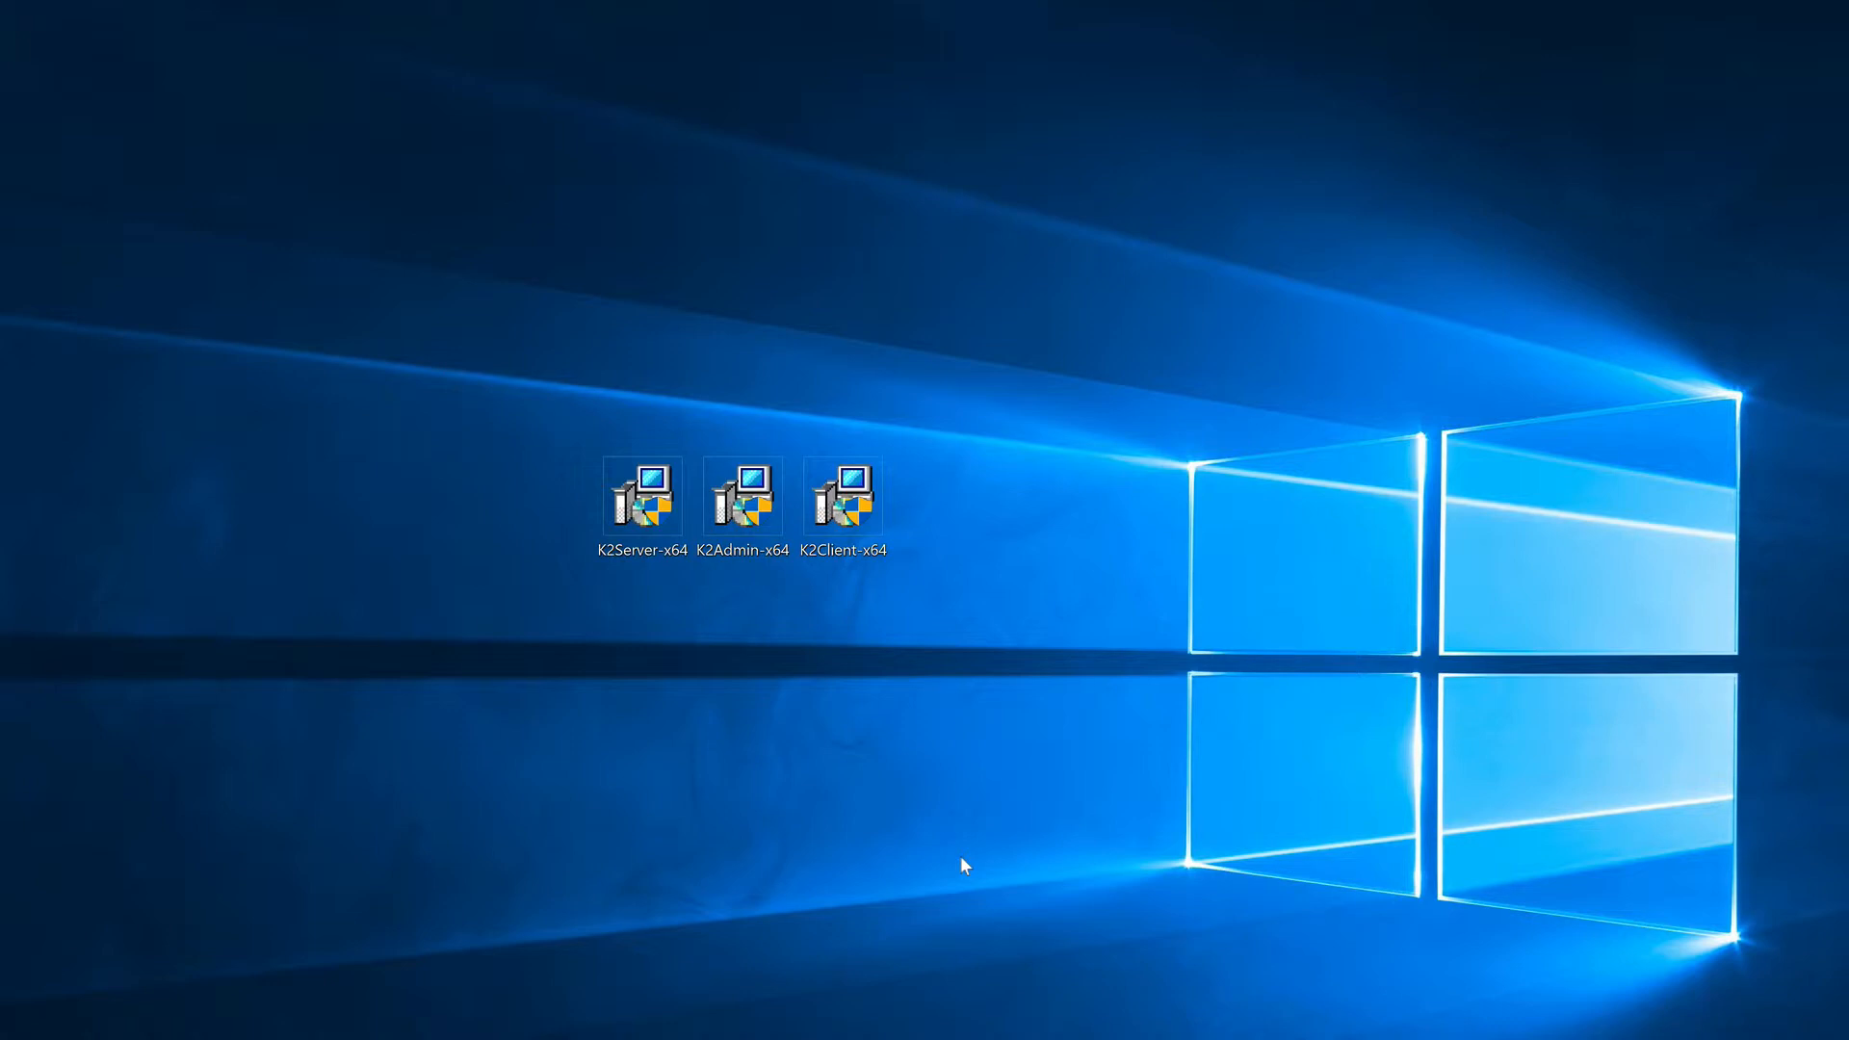
Step: Launch the K2Client-x64 installer with permission to make changes and set the KeyServer host to localhost
{"action": "double_click", "coordinate": [863, 518]}
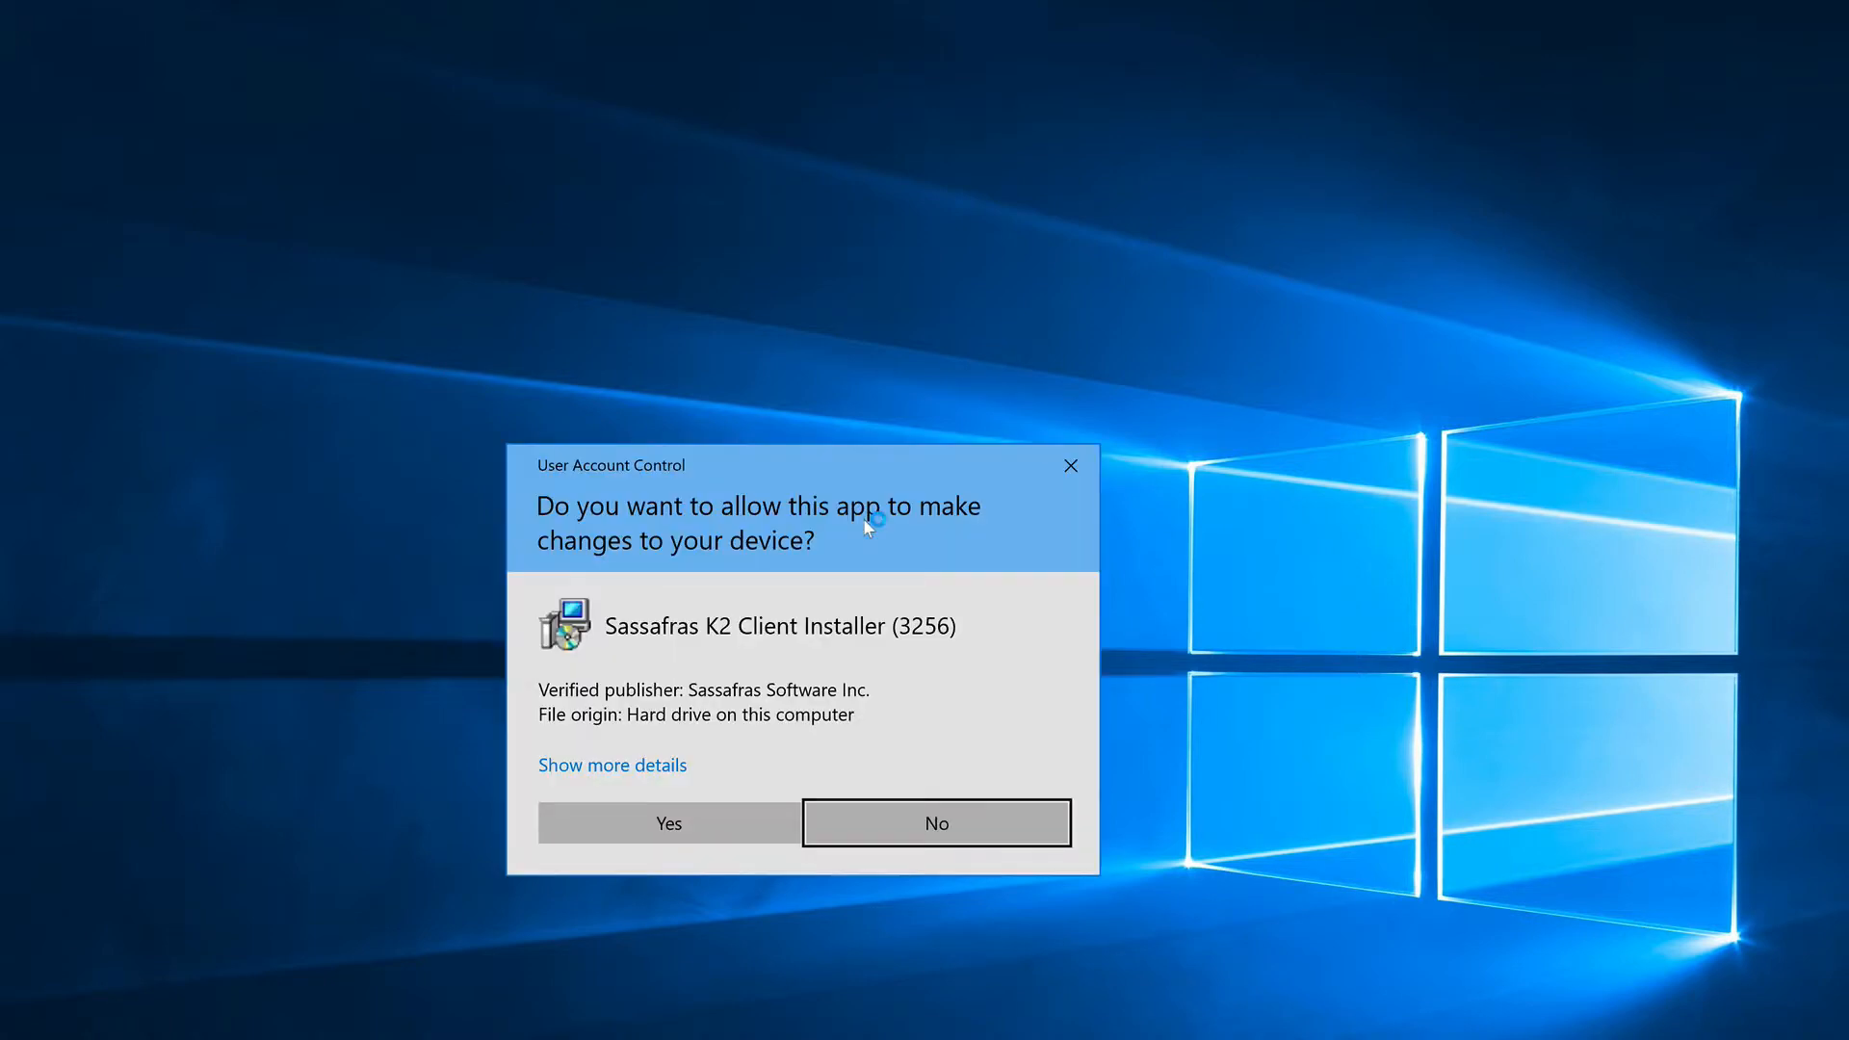
{"action": "left_click", "coordinate": [685, 817]}
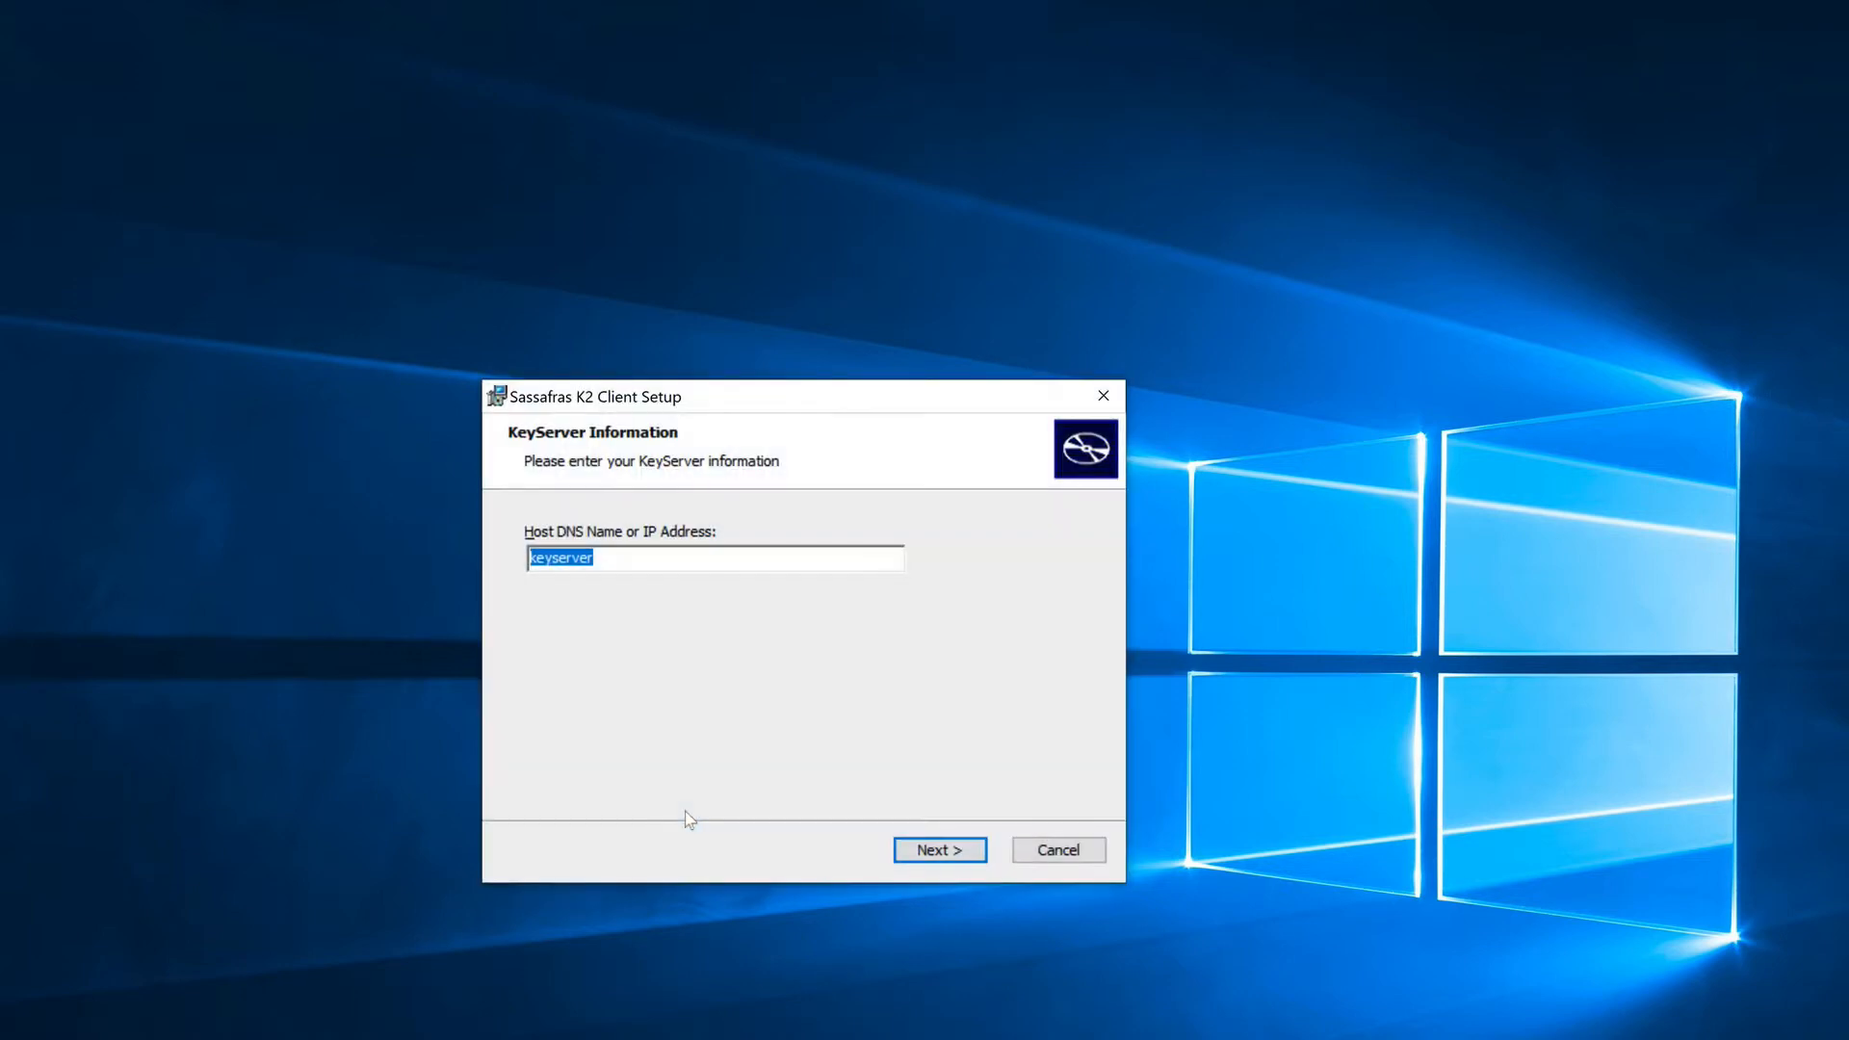
{"action": "type", "text": "localhost"}
{"action": "key", "text": "Return"}
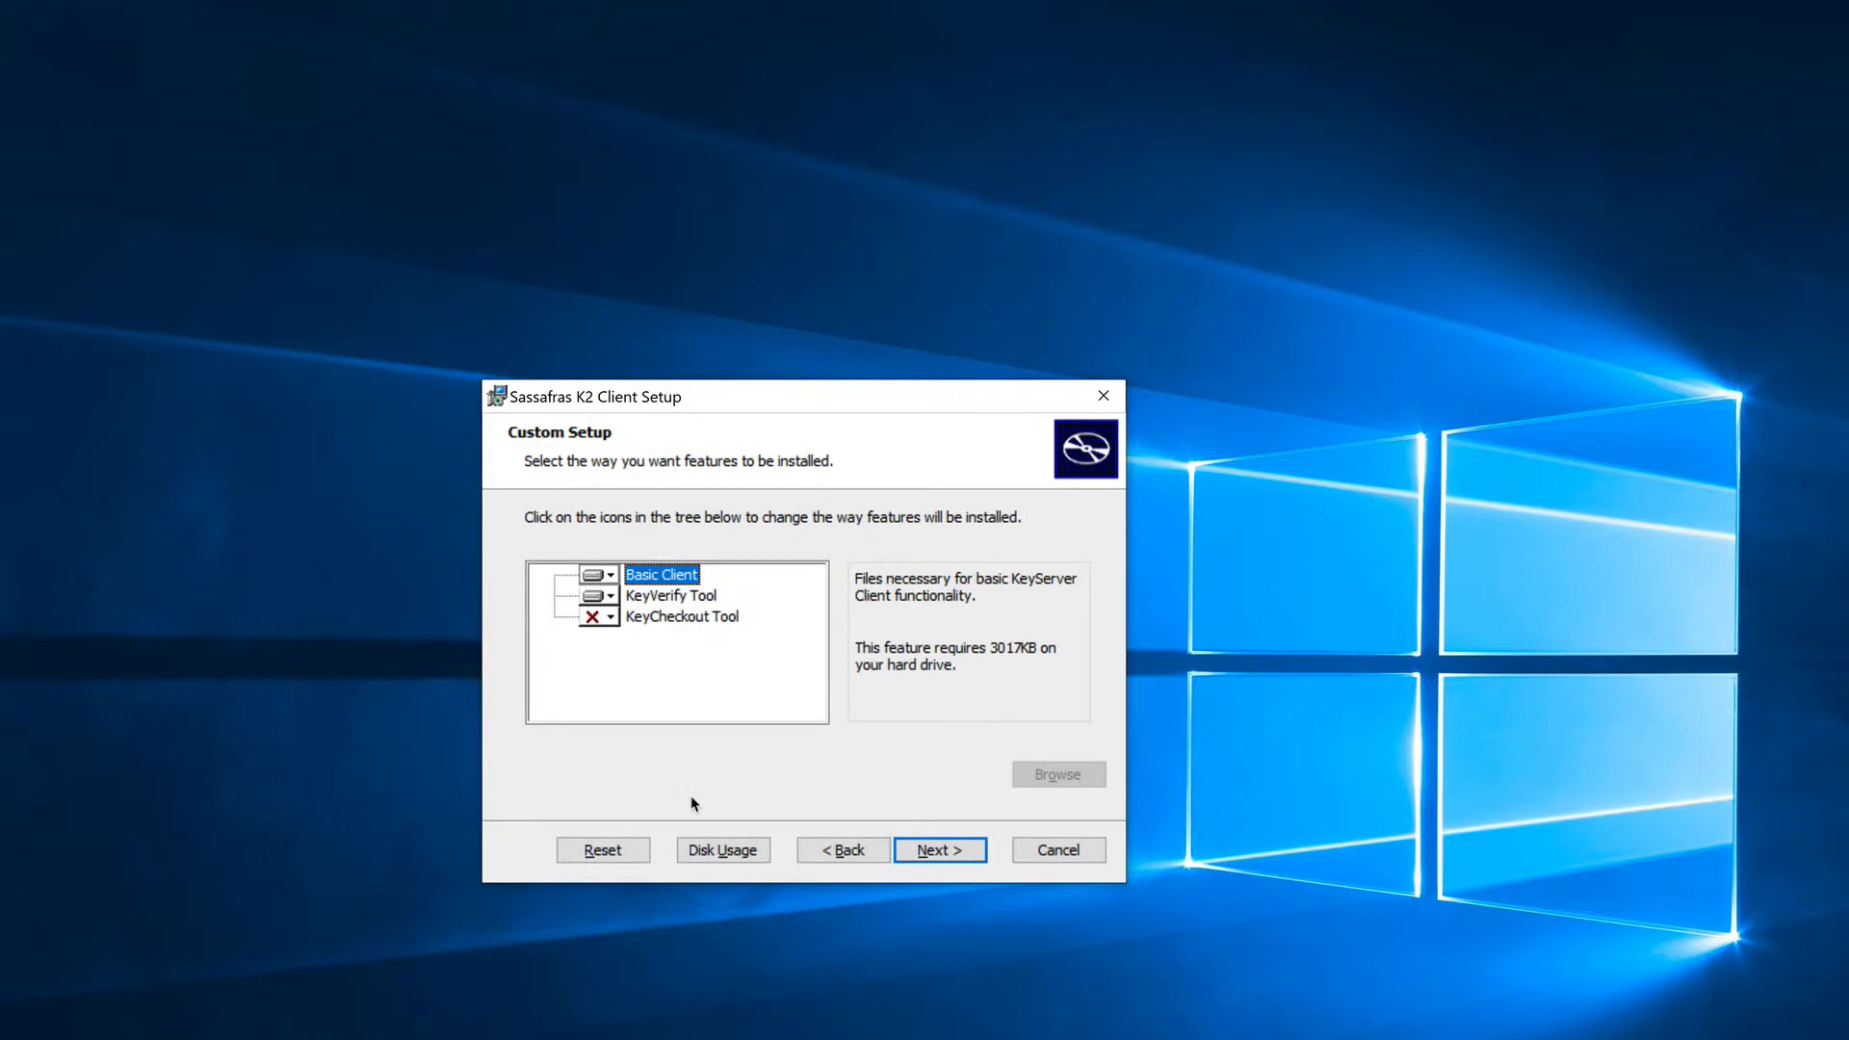
Step: Install the K2 Client with its default features and finish setup without restarting the system
{"action": "left_click", "coordinate": [948, 851]}
{"action": "left_click", "coordinate": [952, 853]}
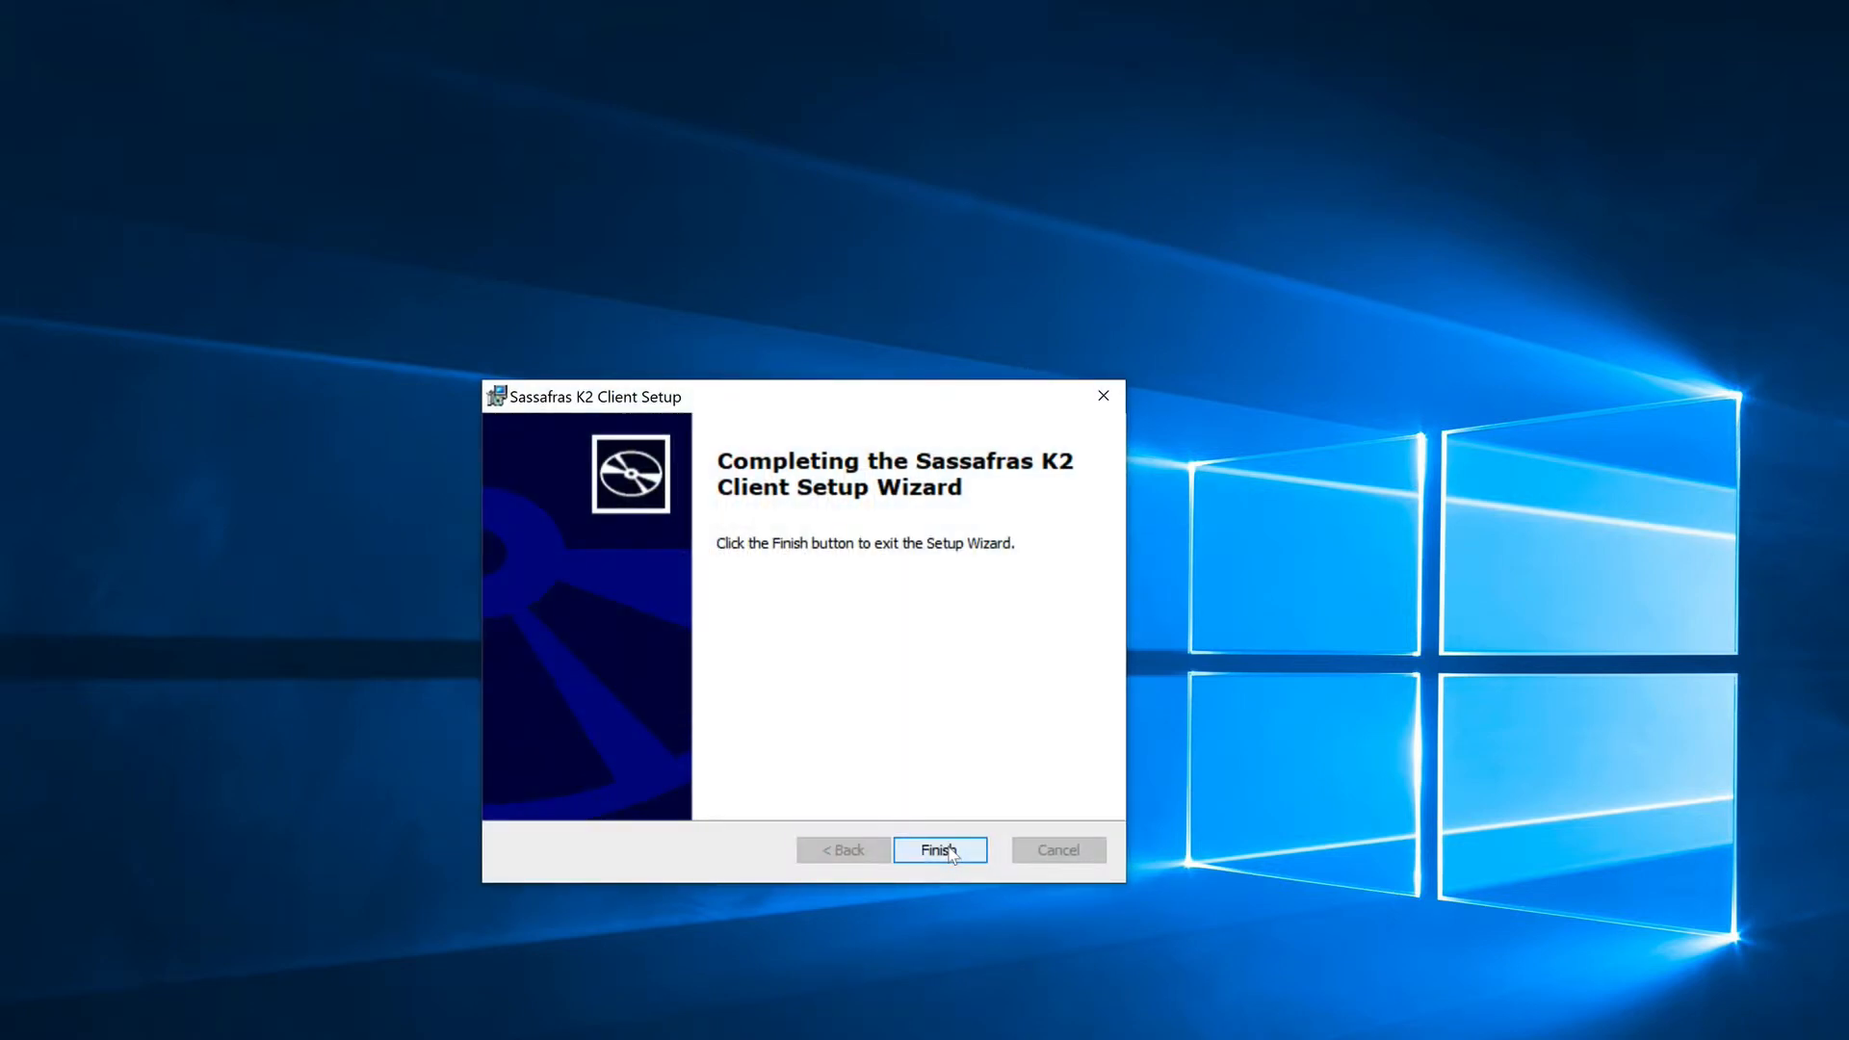
{"action": "left_click", "coordinate": [951, 852]}
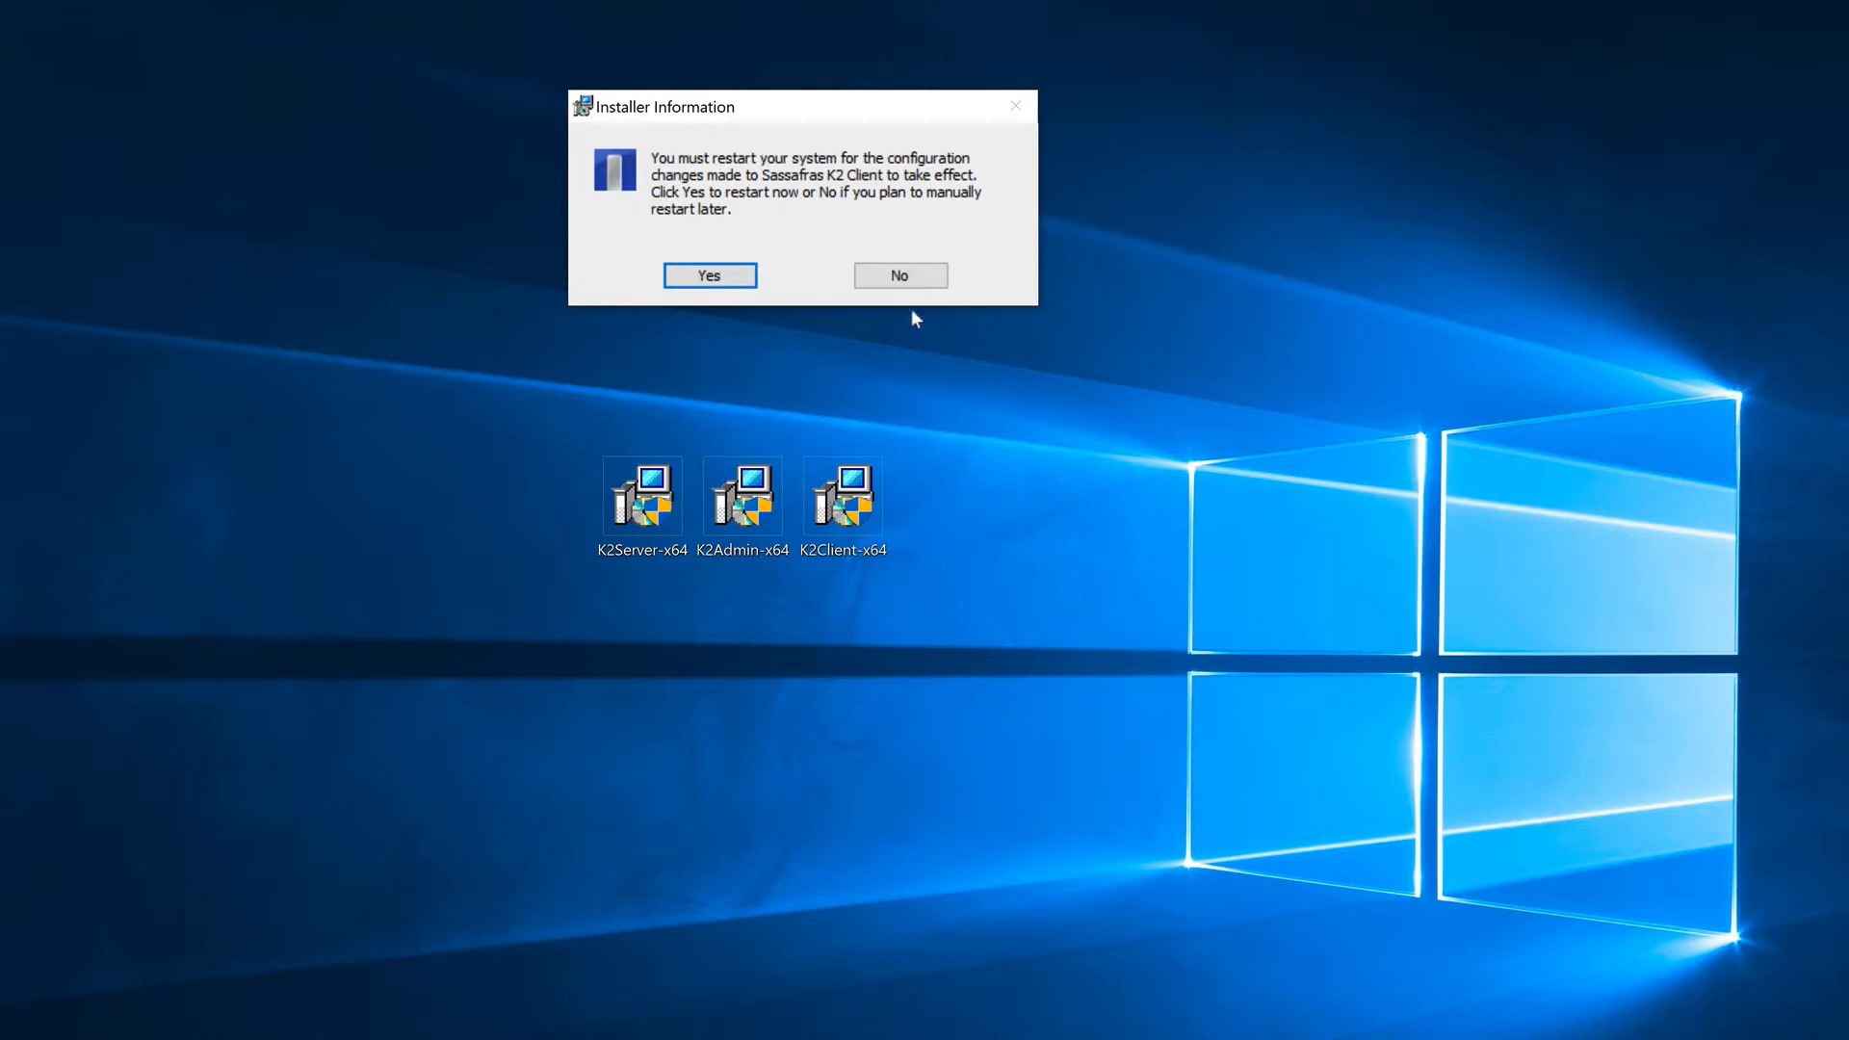
{"action": "left_click", "coordinate": [911, 281]}
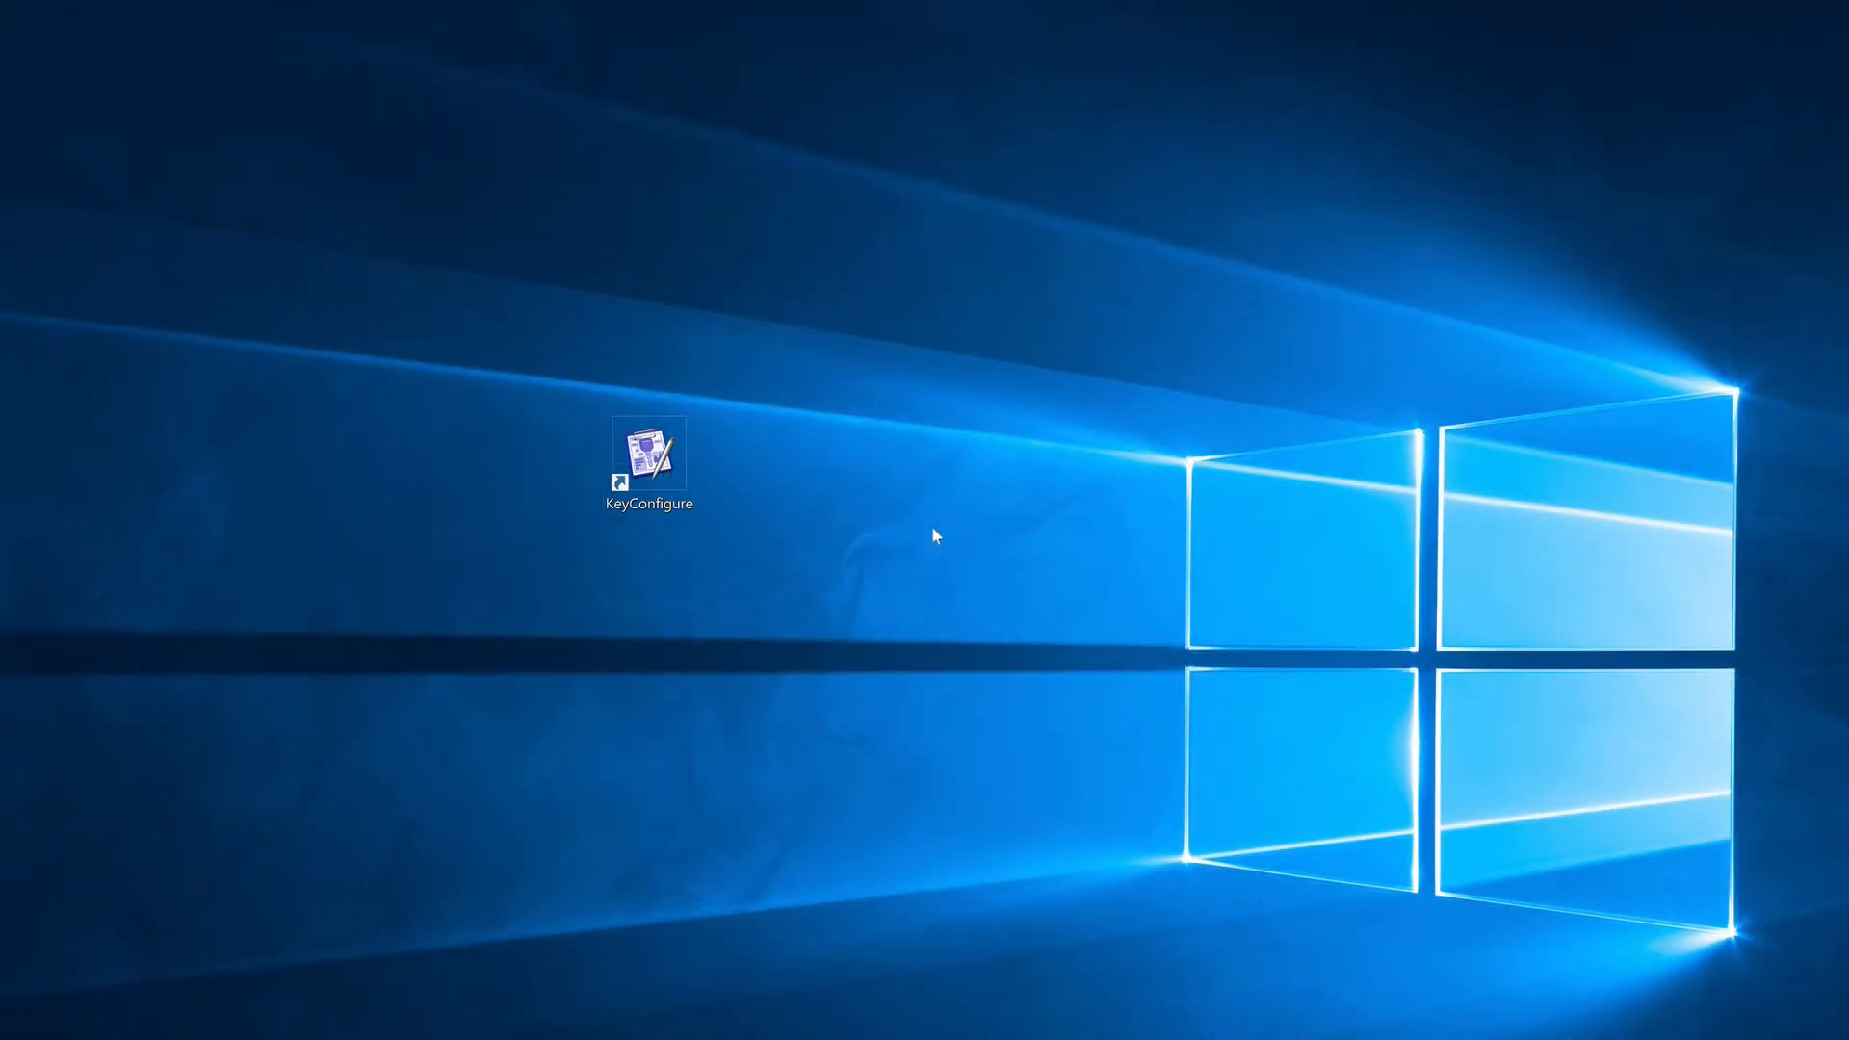
Step: Open KeyConfigure, log in to localhost as Administrator with the account password, and postpone changing that password
{"action": "double_click", "coordinate": [649, 460]}
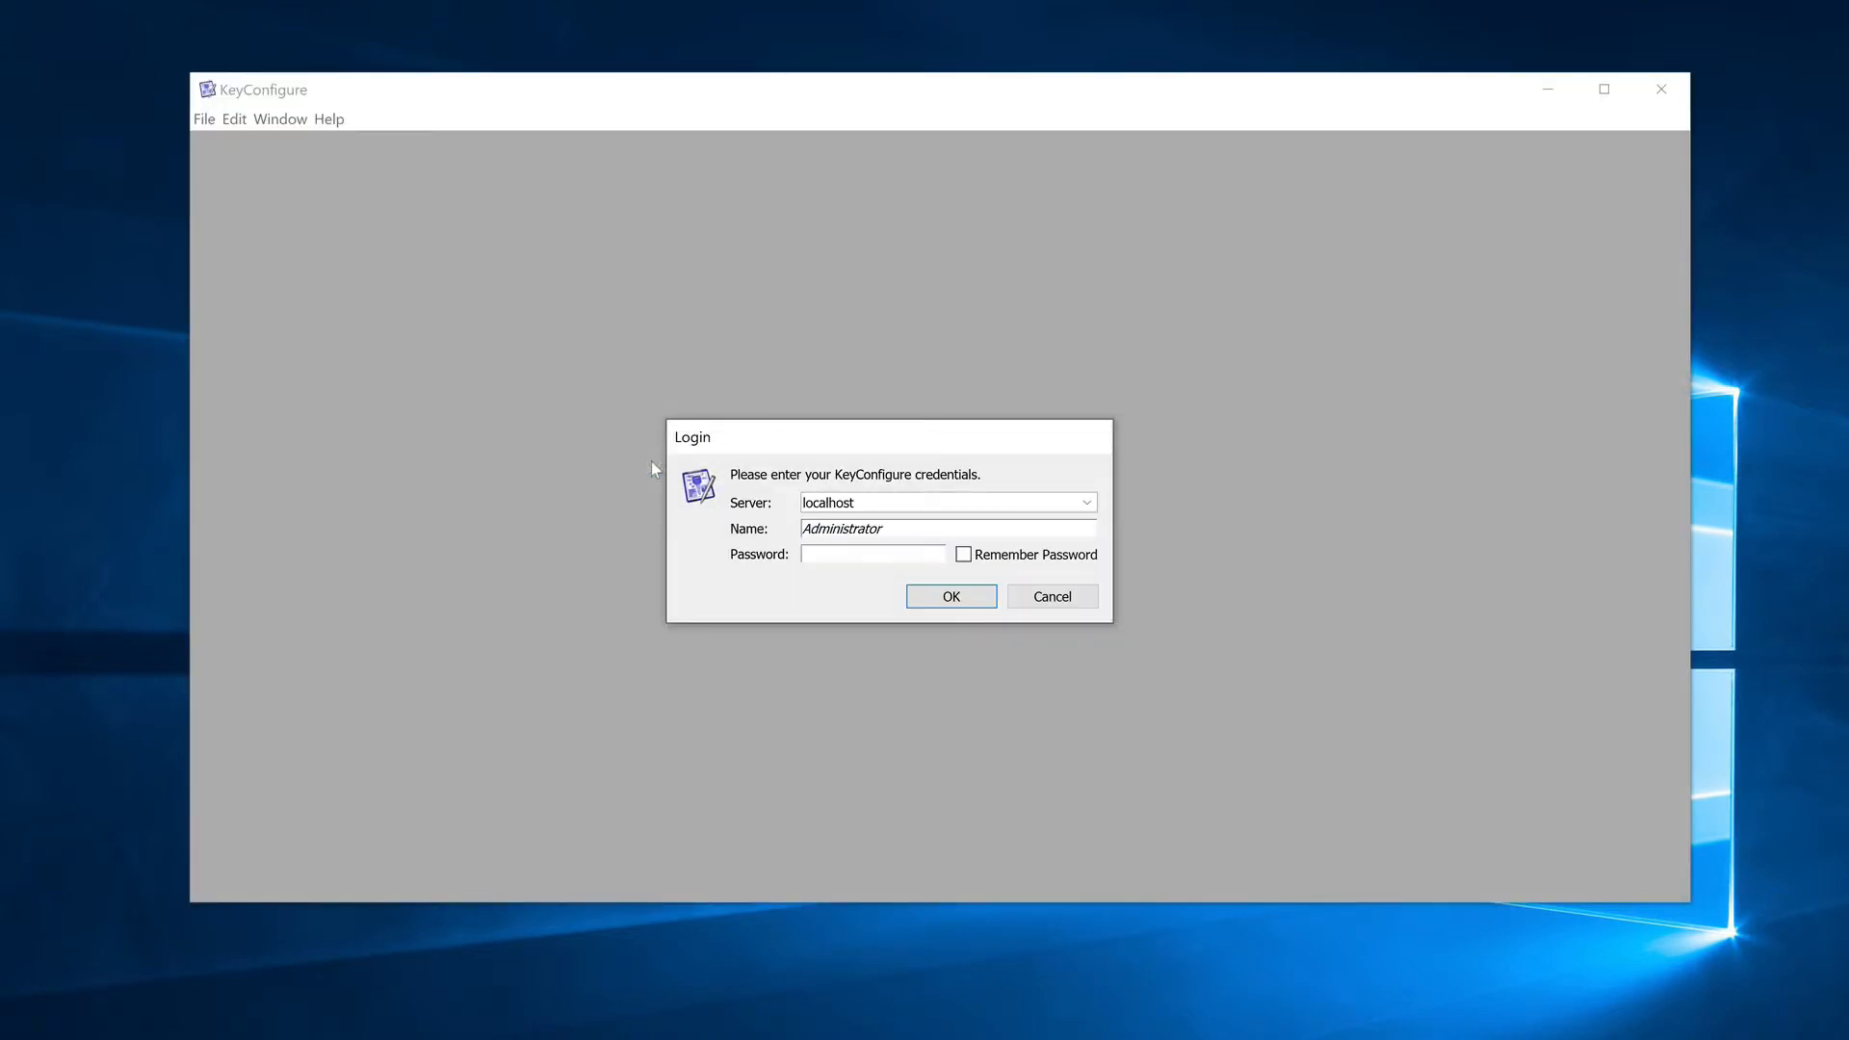
{"action": "type", "text": "*********"}
{"action": "key", "text": "Return"}
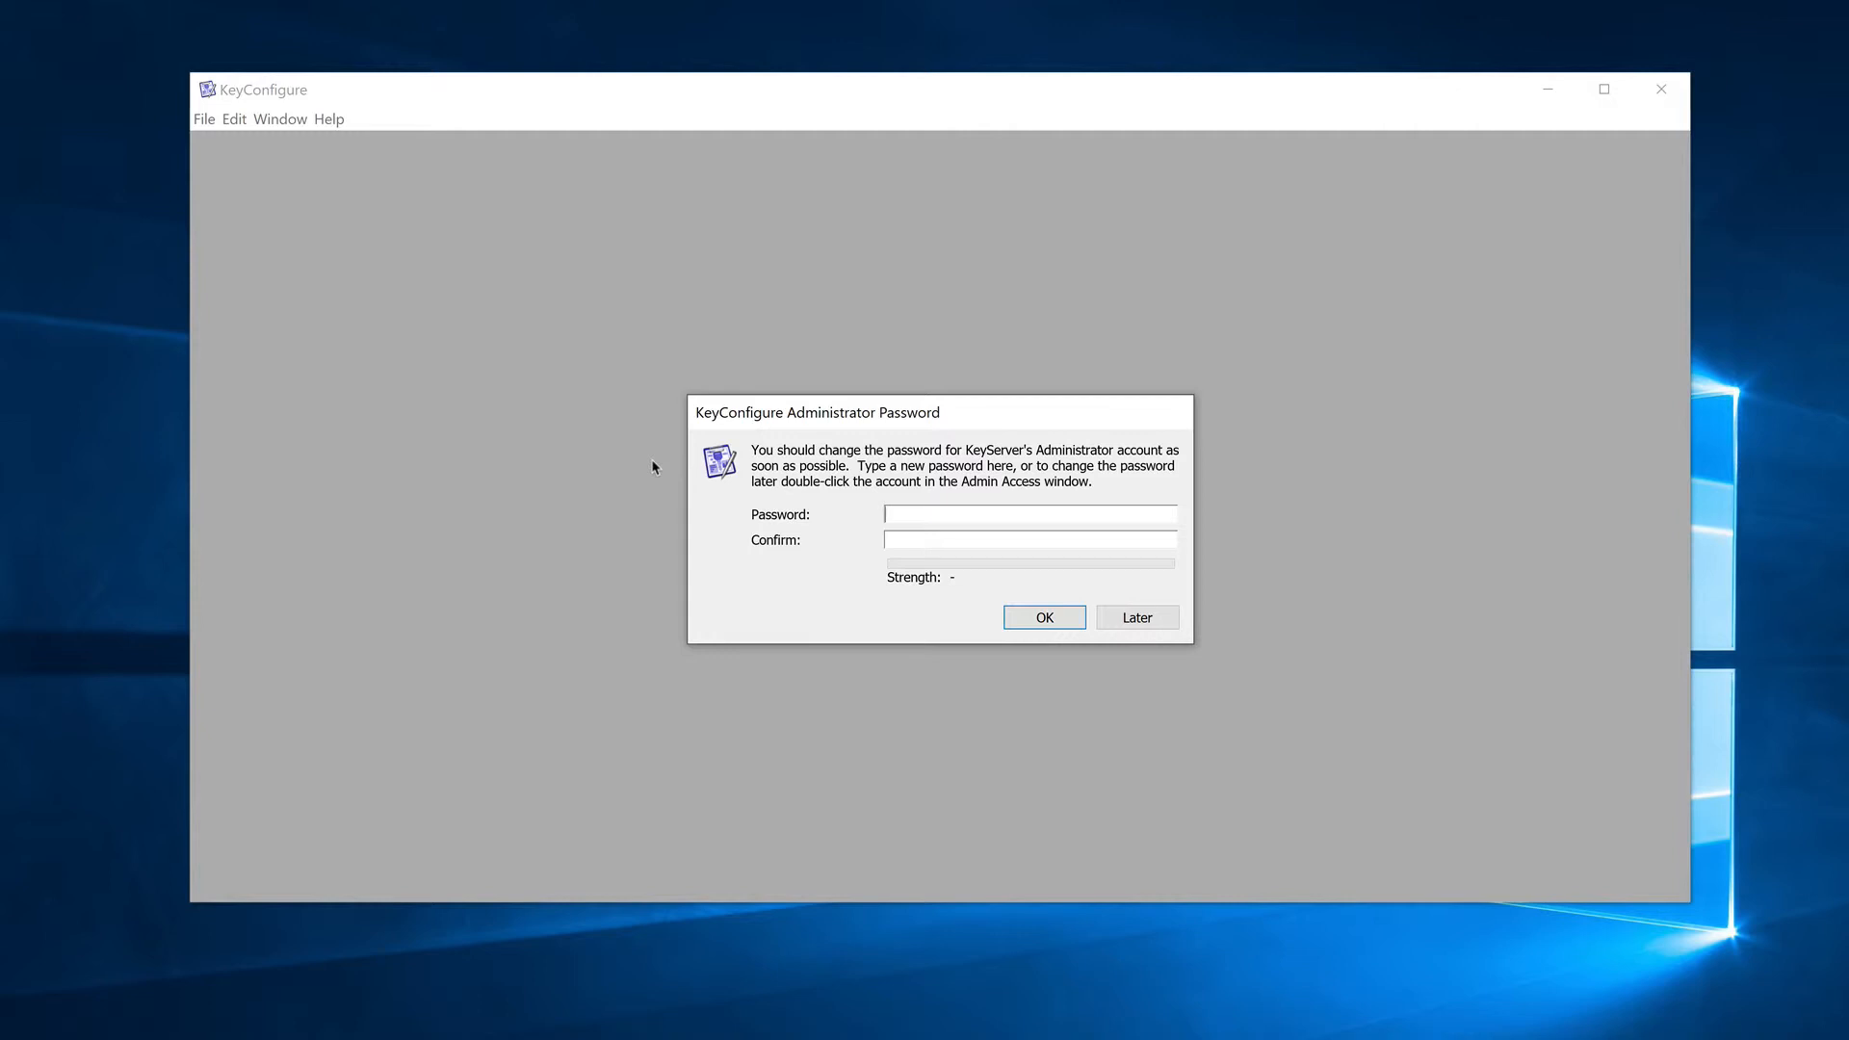
{"action": "left_click", "coordinate": [1159, 621]}
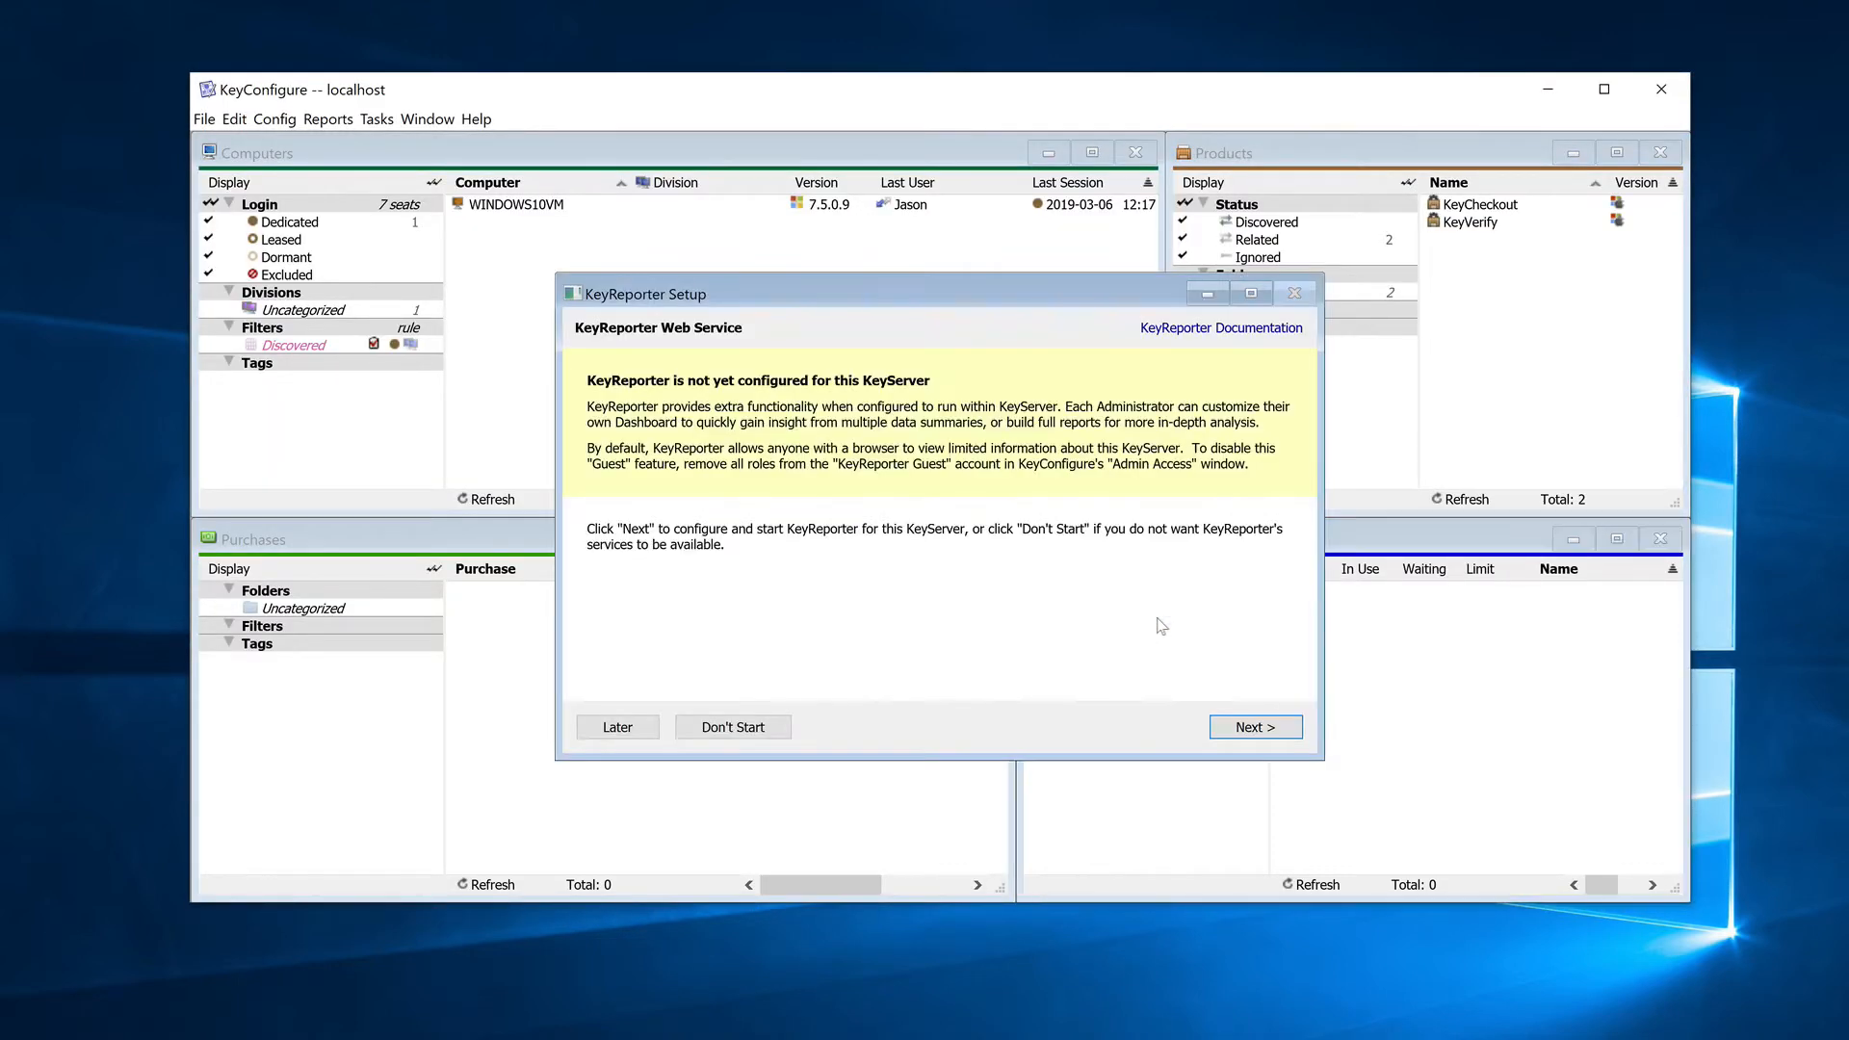
Step: Configure and start the KeyReporter web service on HTTP port 80 and HTTPS port 443
{"action": "left_click", "coordinate": [1252, 729]}
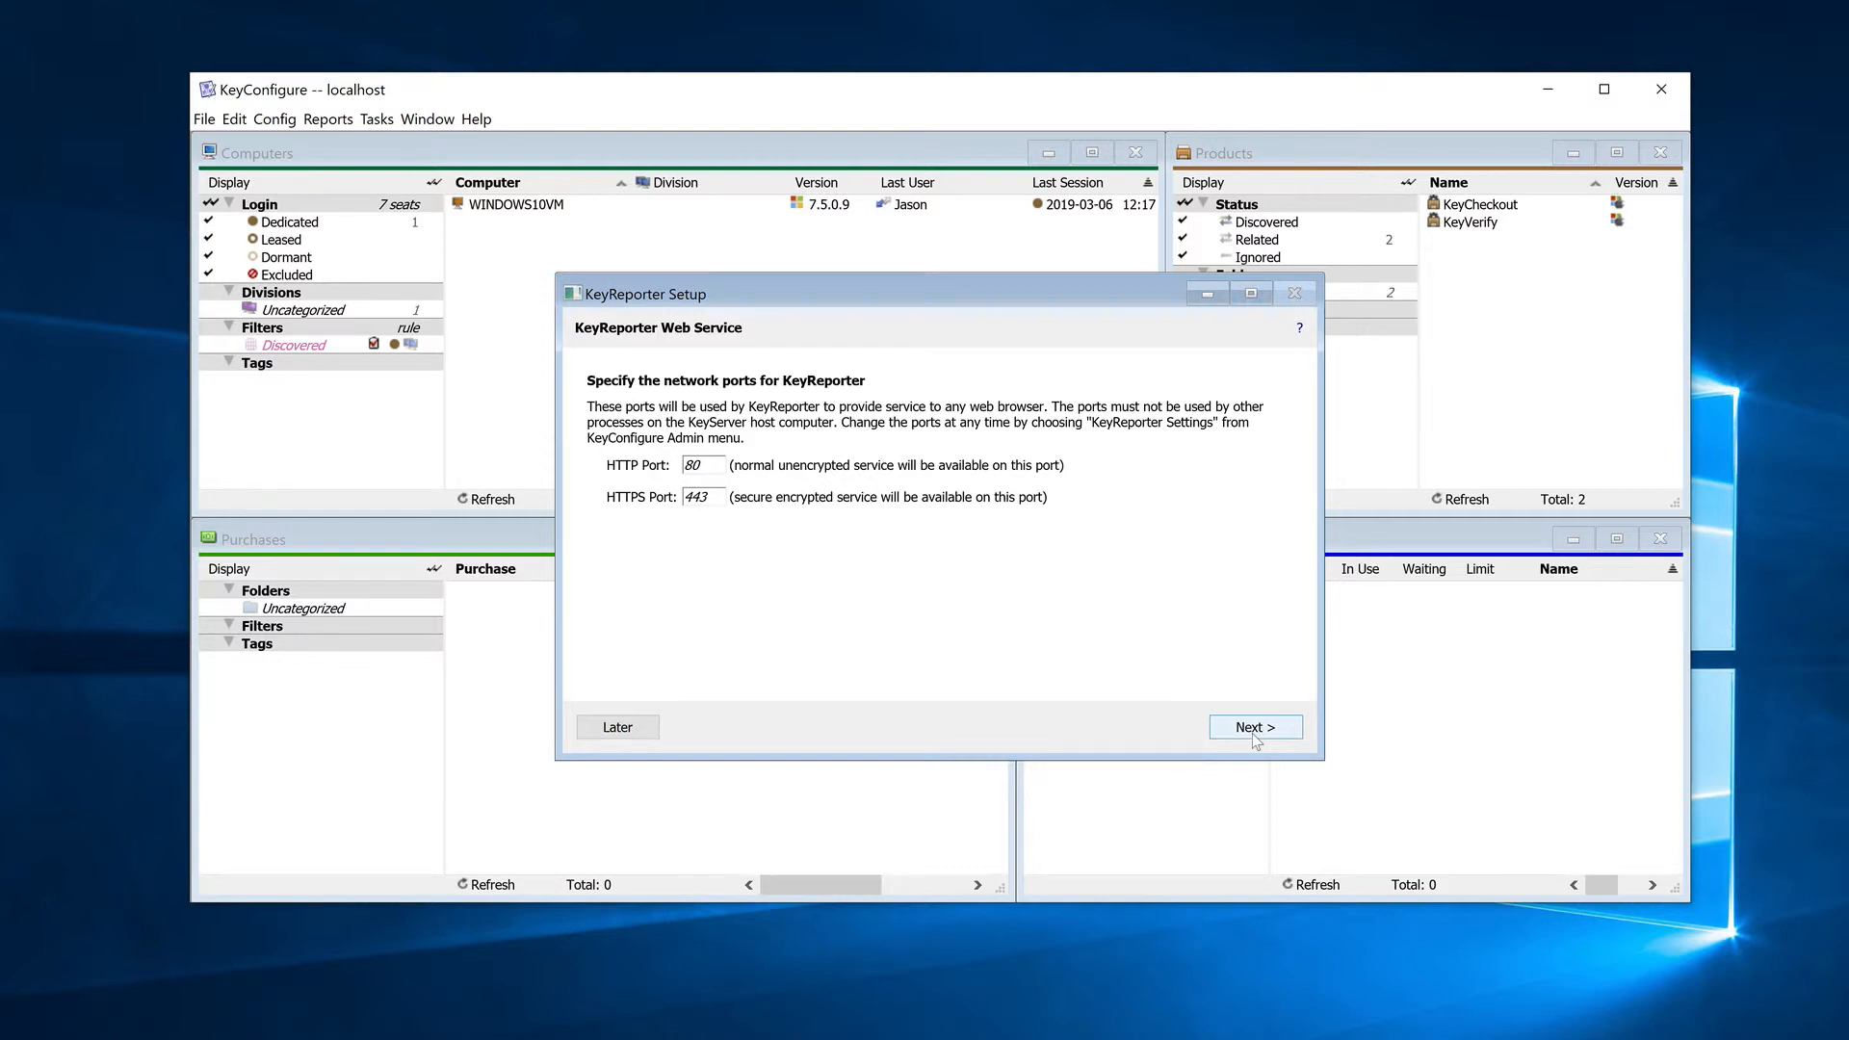
{"action": "left_click", "coordinate": [1252, 729]}
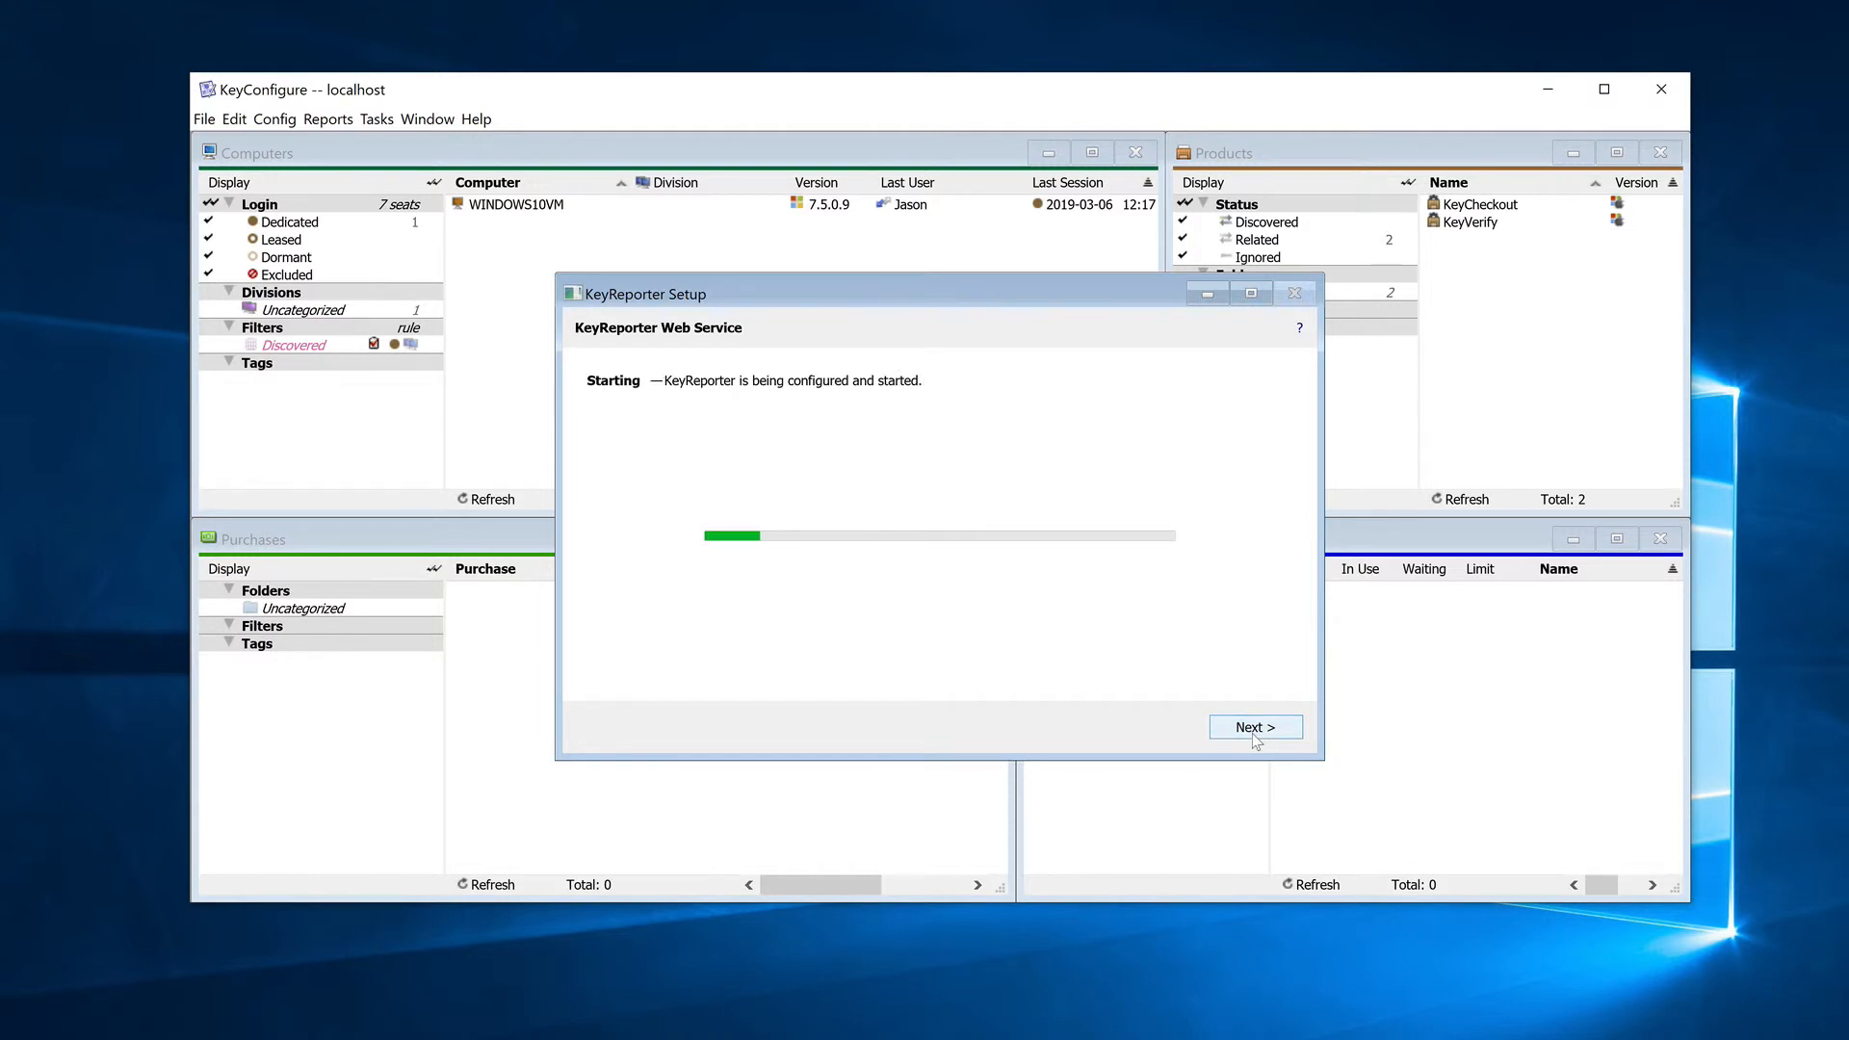
{"action": "left_click", "coordinate": [1256, 730]}
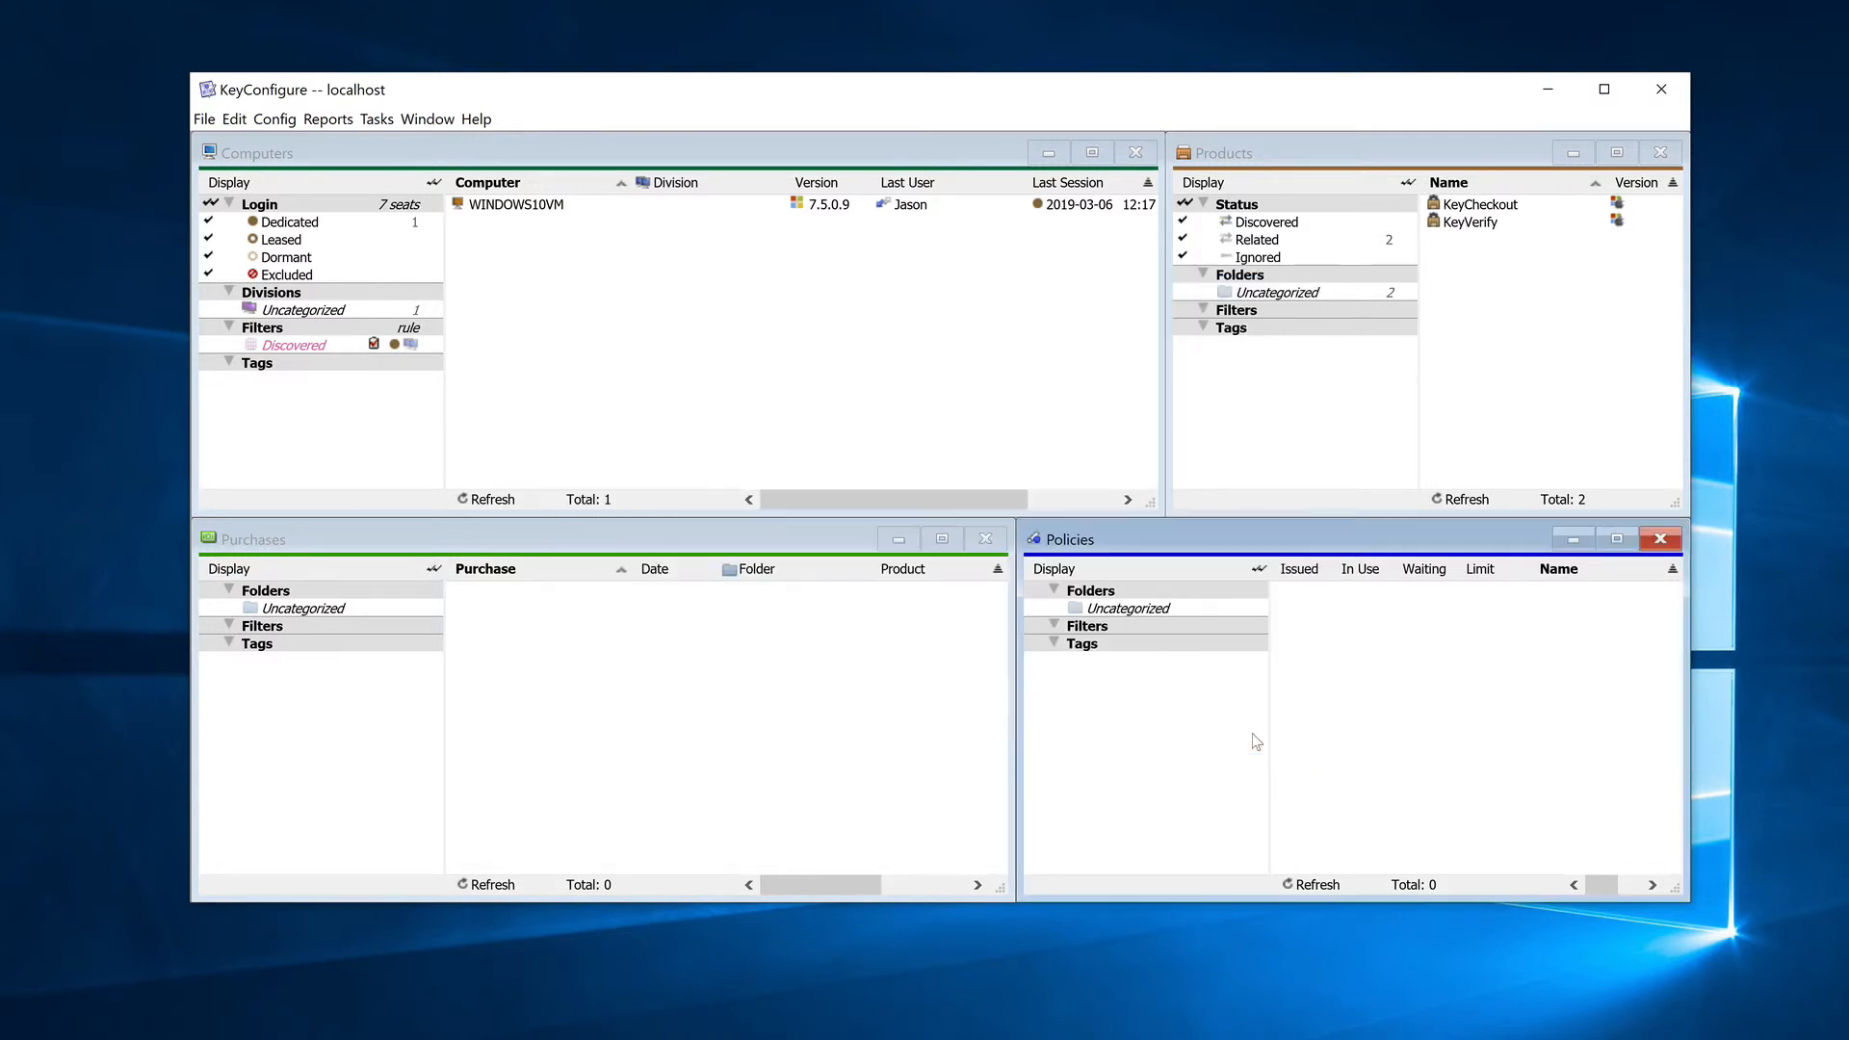
Step: Examine the hardware, operating system and audit details of computer WINDOWS10VM, then close its details window
{"action": "left_click", "coordinate": [553, 211]}
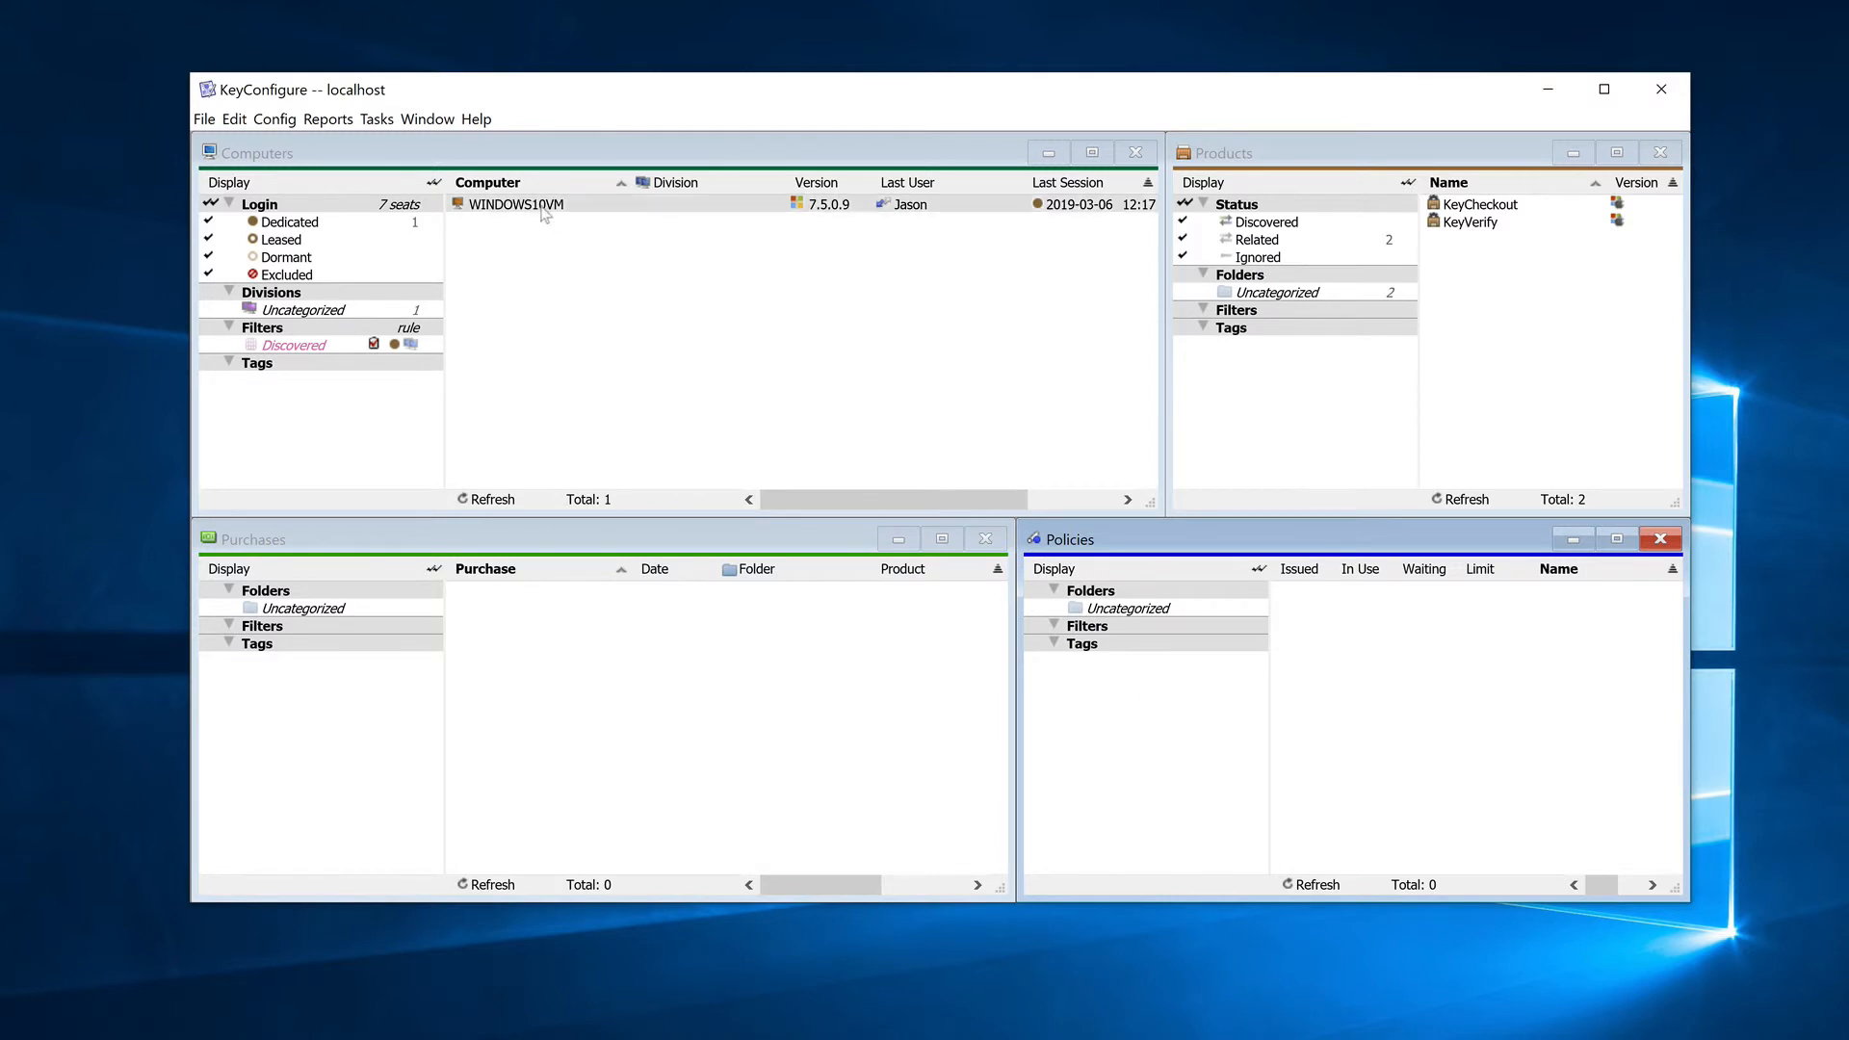
{"action": "double_click", "coordinate": [545, 211]}
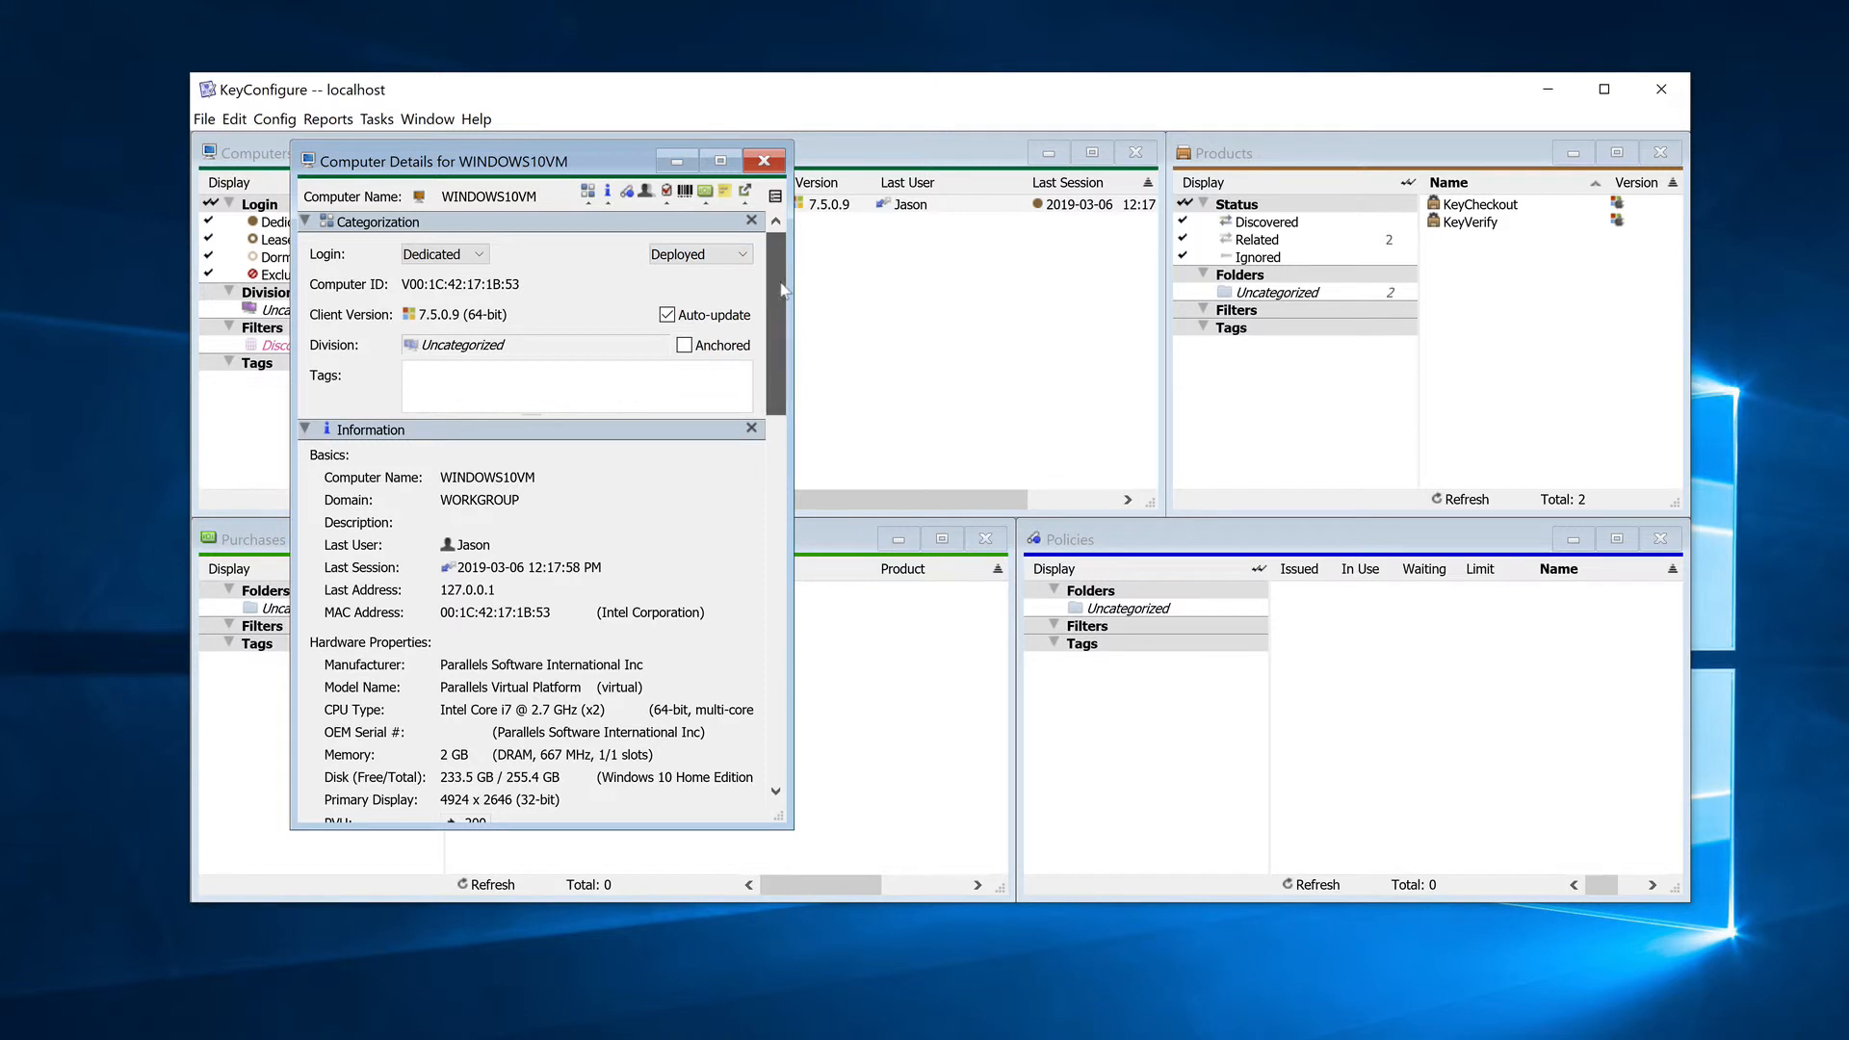
{"action": "scroll", "coordinate": [780, 385], "scroll_direction": "down", "scroll_amount": 3}
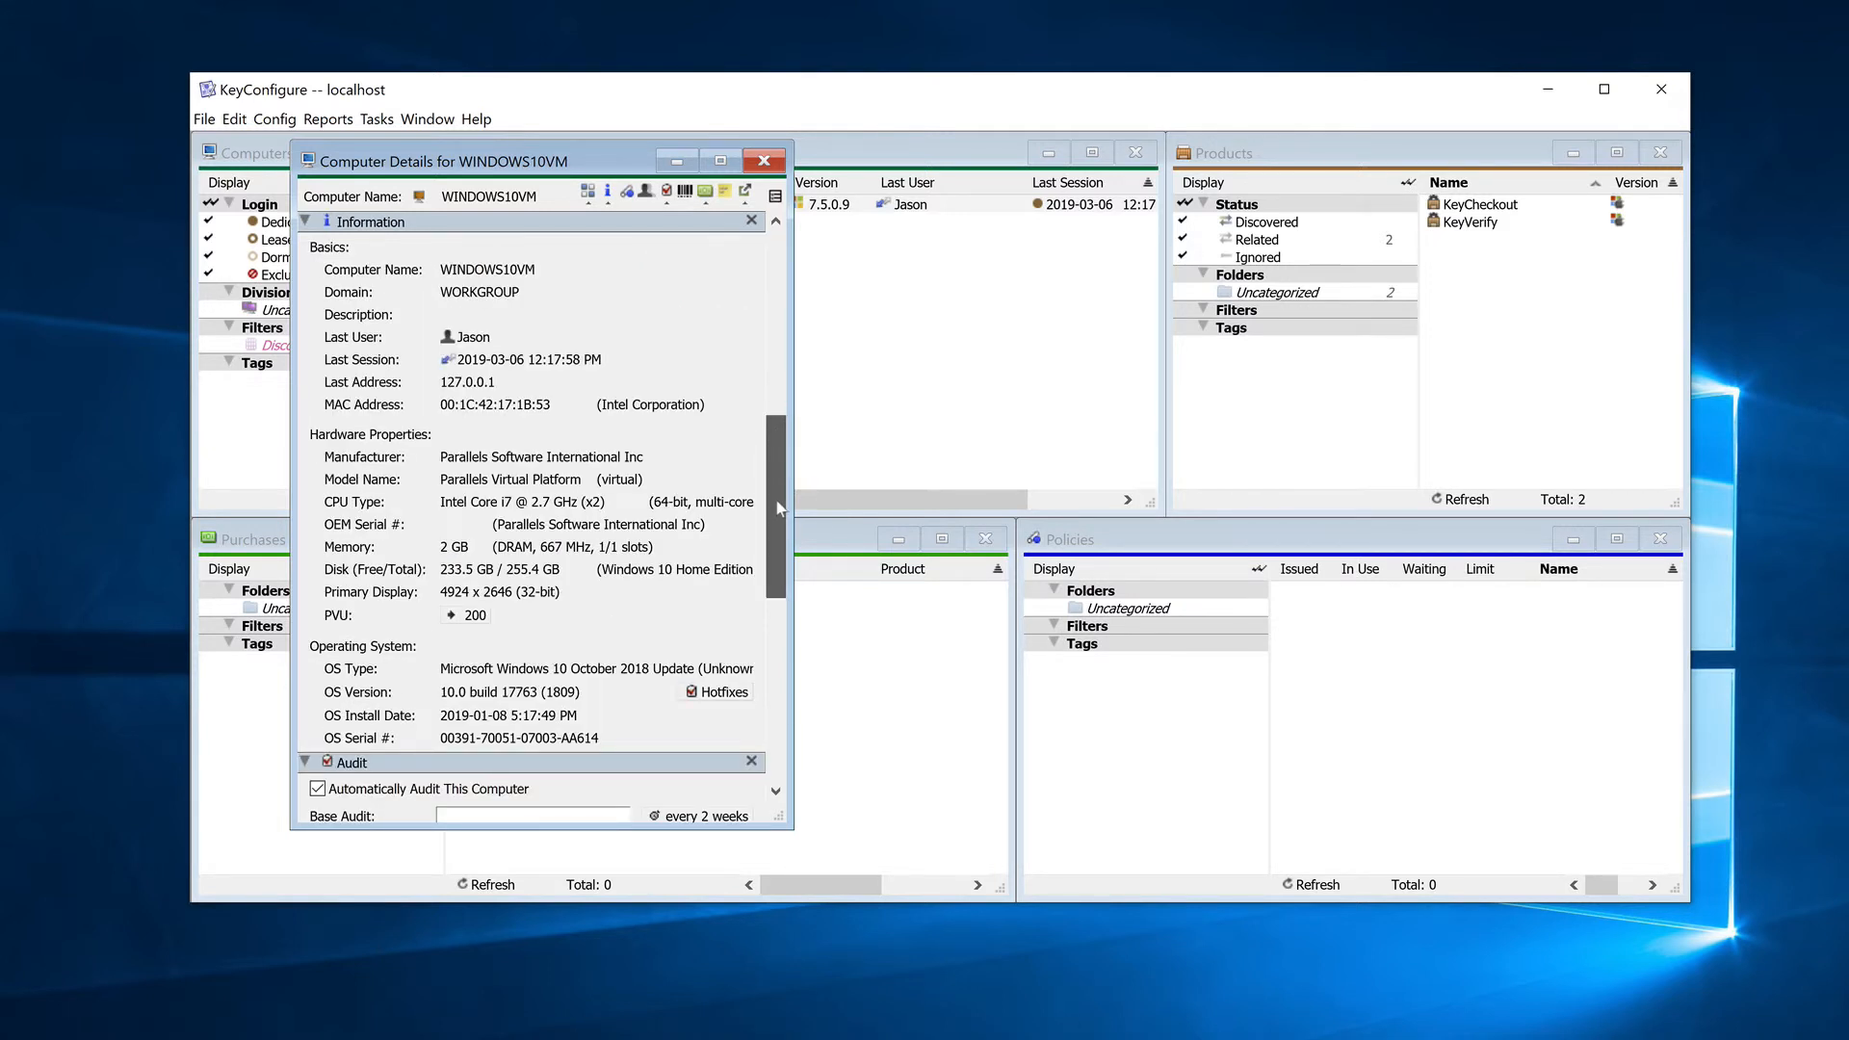
{"action": "scroll", "coordinate": [781, 588], "scroll_direction": "down", "scroll_amount": 5}
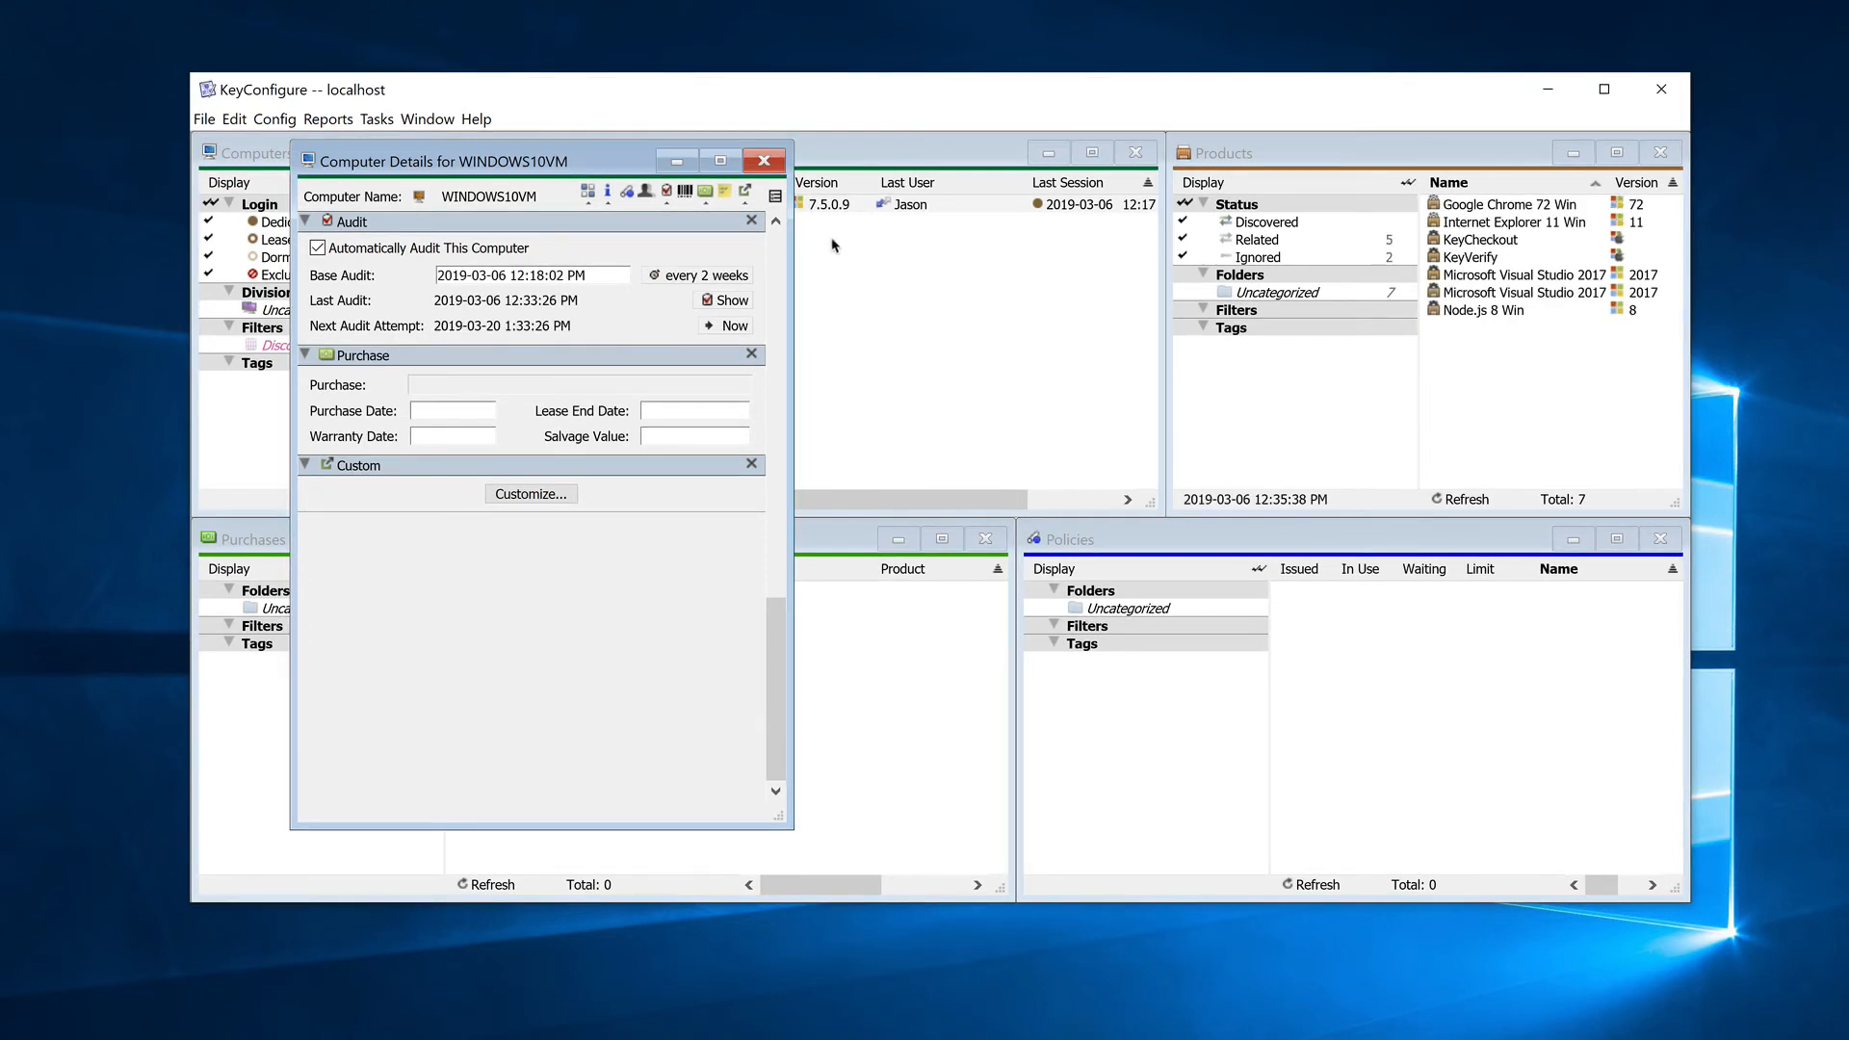
{"action": "left_click", "coordinate": [762, 160]}
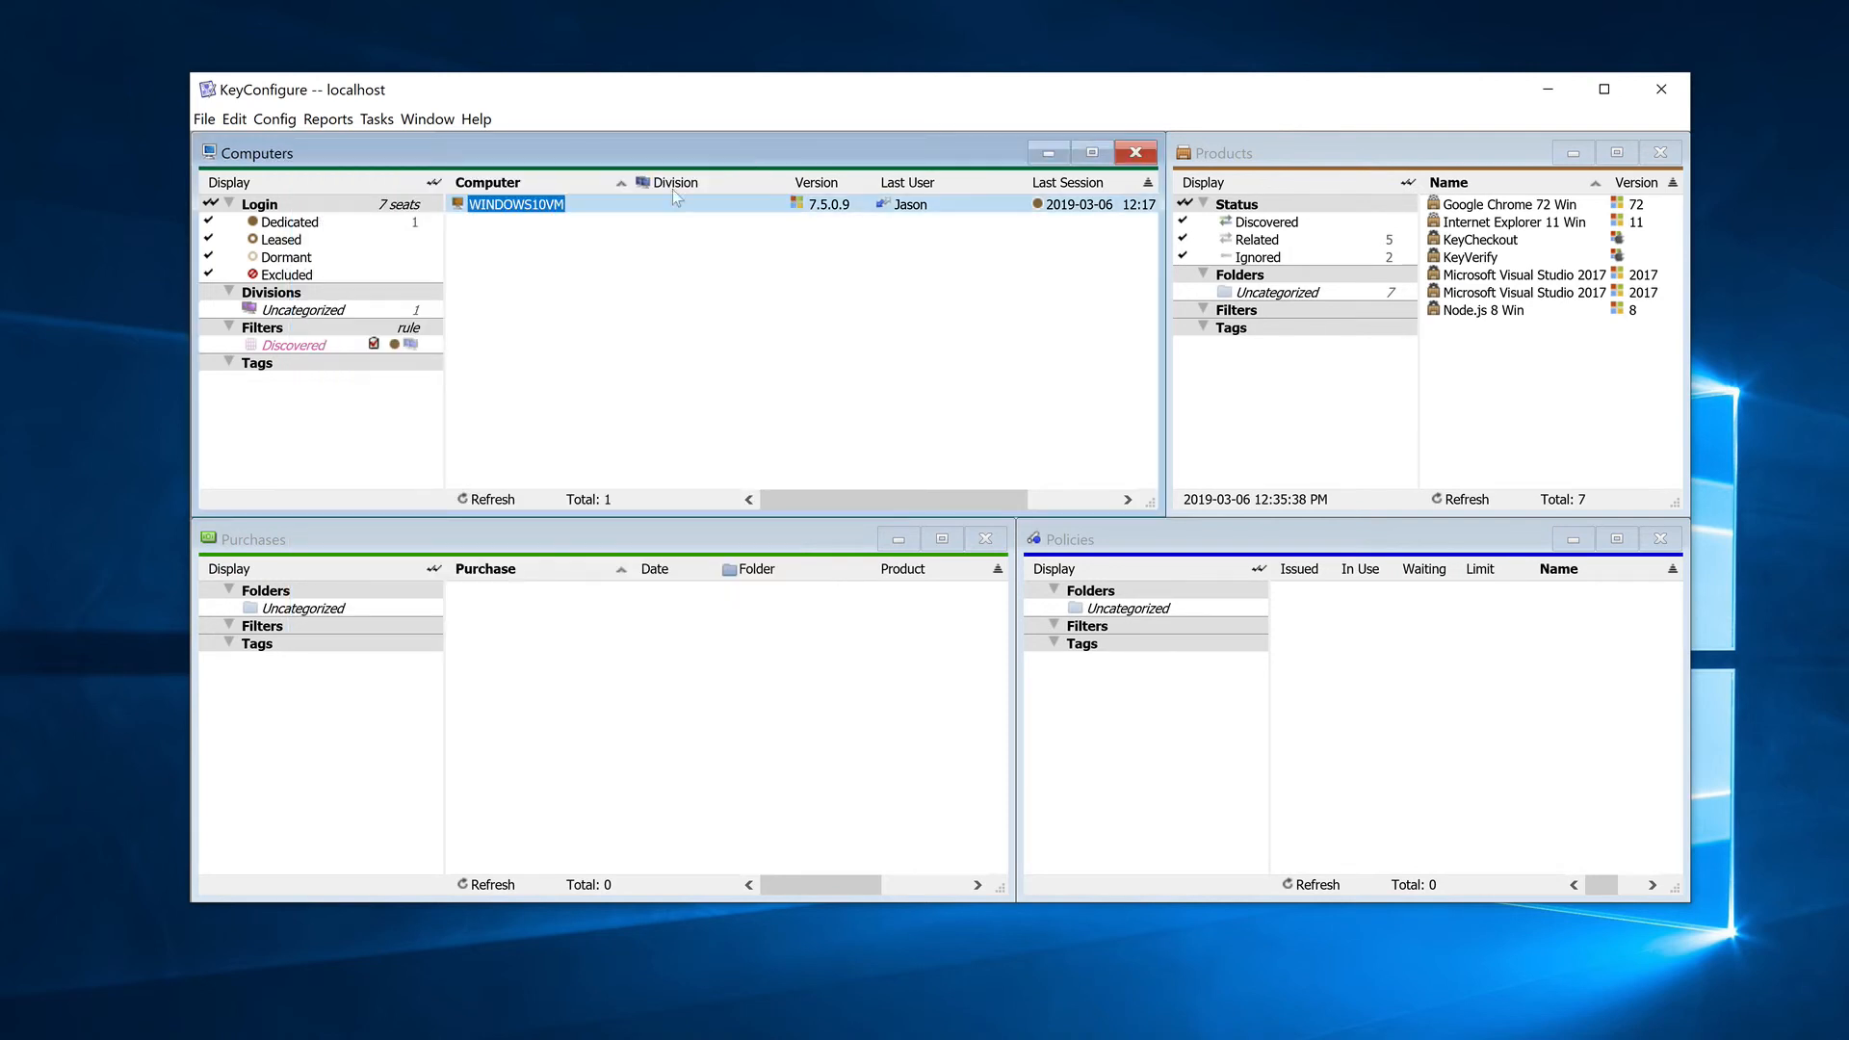
Step: Run the Audit Products (COMP x prod) report immediately for computer WINDOWS10VM and expand that computer's product list
{"action": "right_click", "coordinate": [537, 204]}
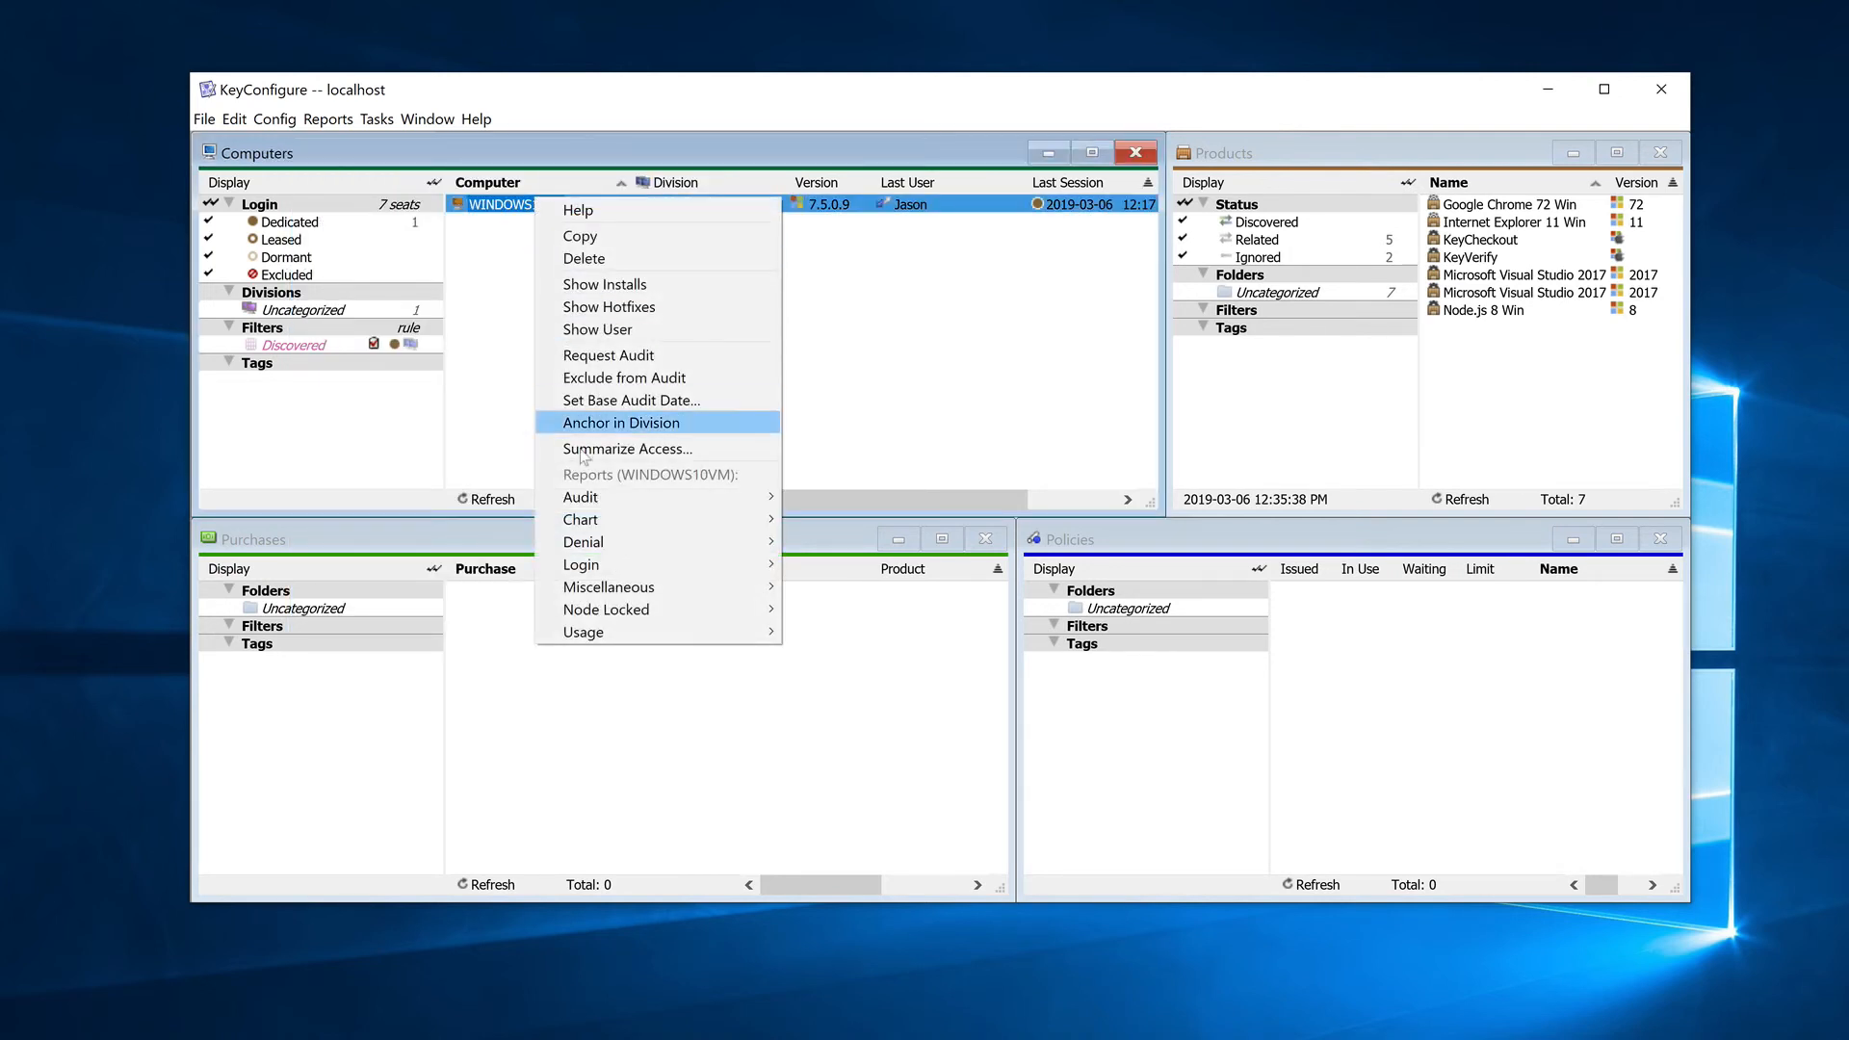
{"action": "mouse_move", "coordinate": [709, 502]}
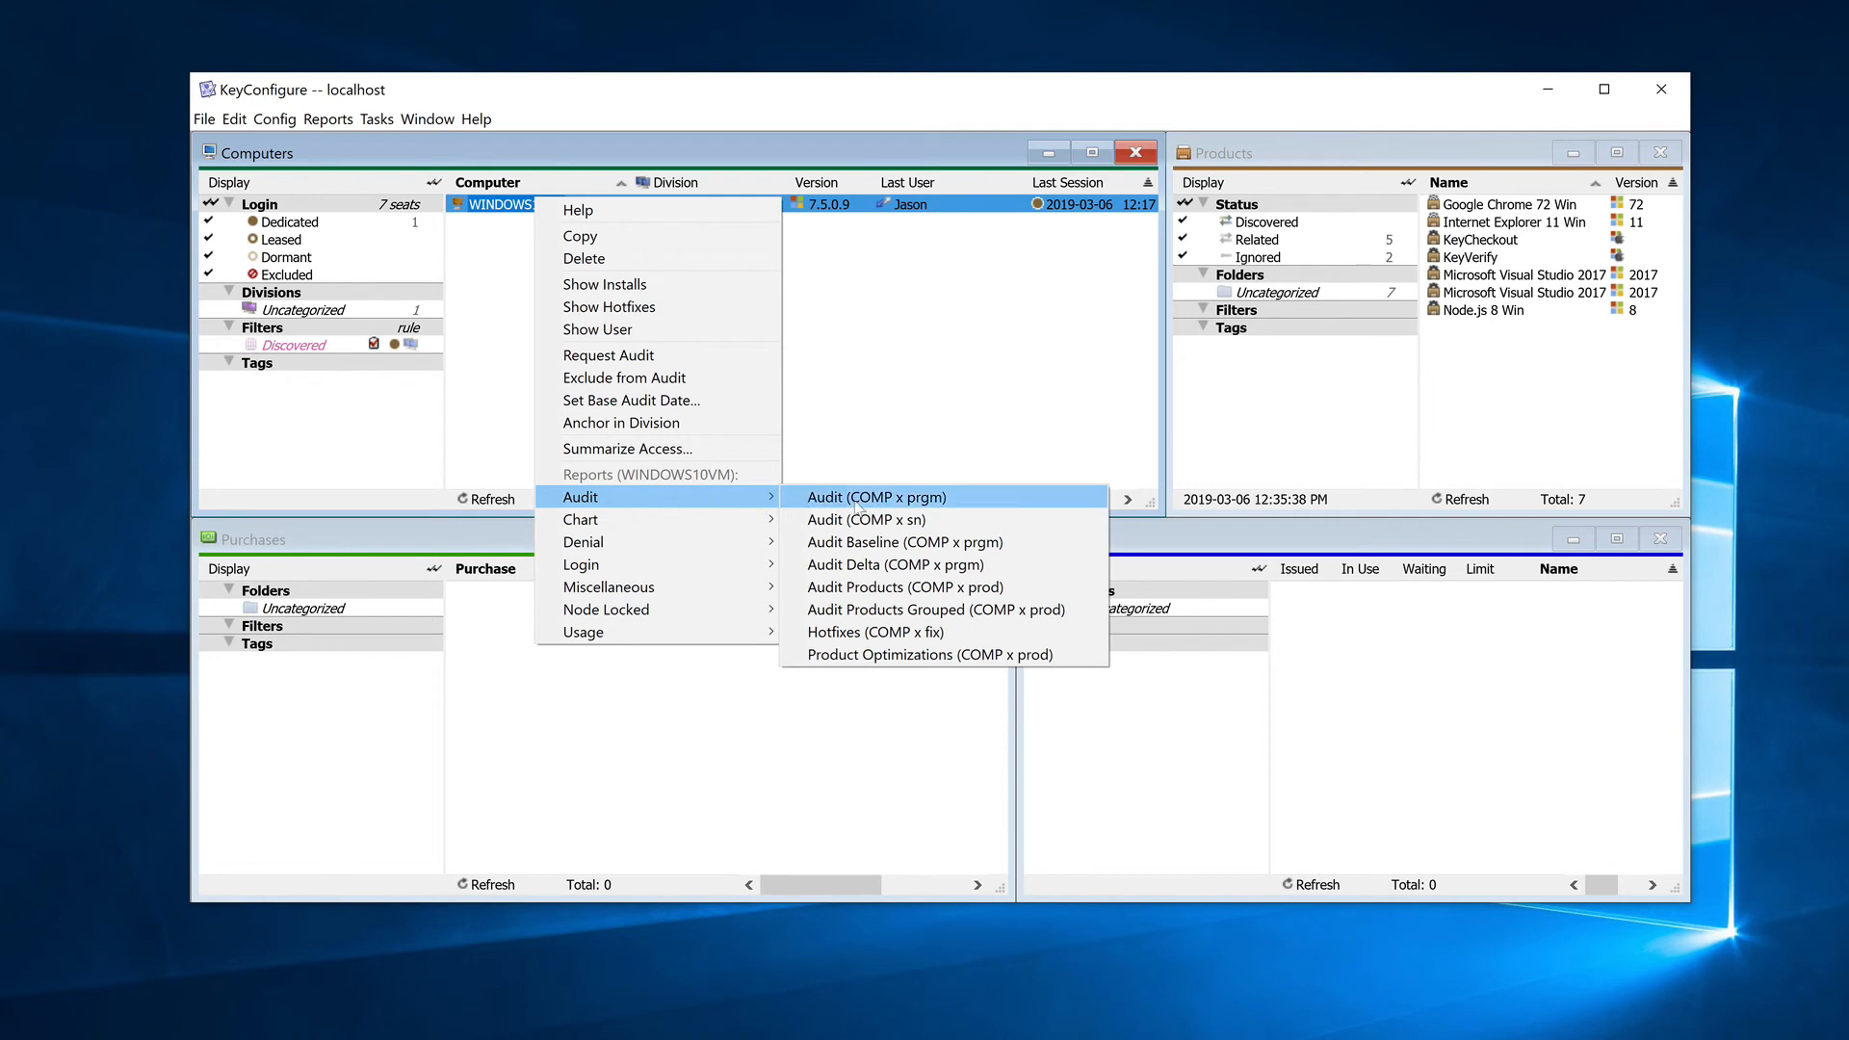
{"action": "left_click", "coordinate": [944, 589]}
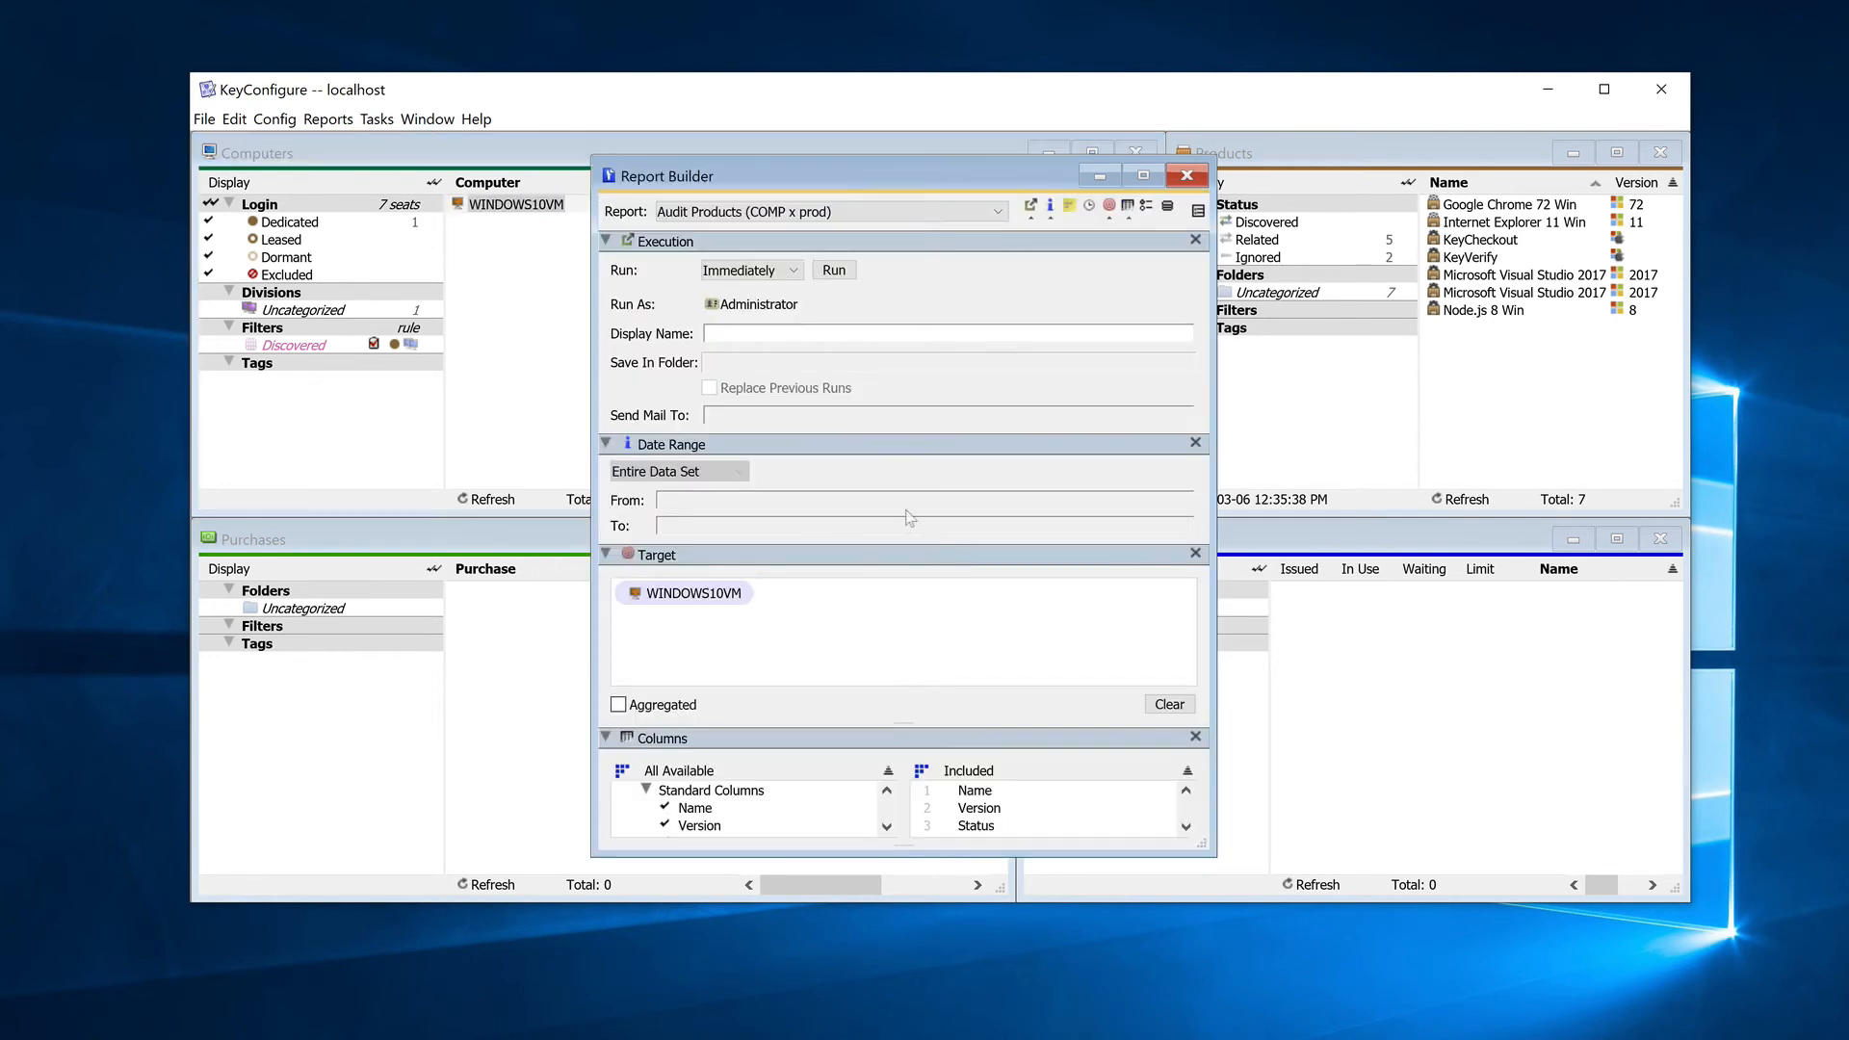
{"action": "left_click", "coordinate": [854, 279]}
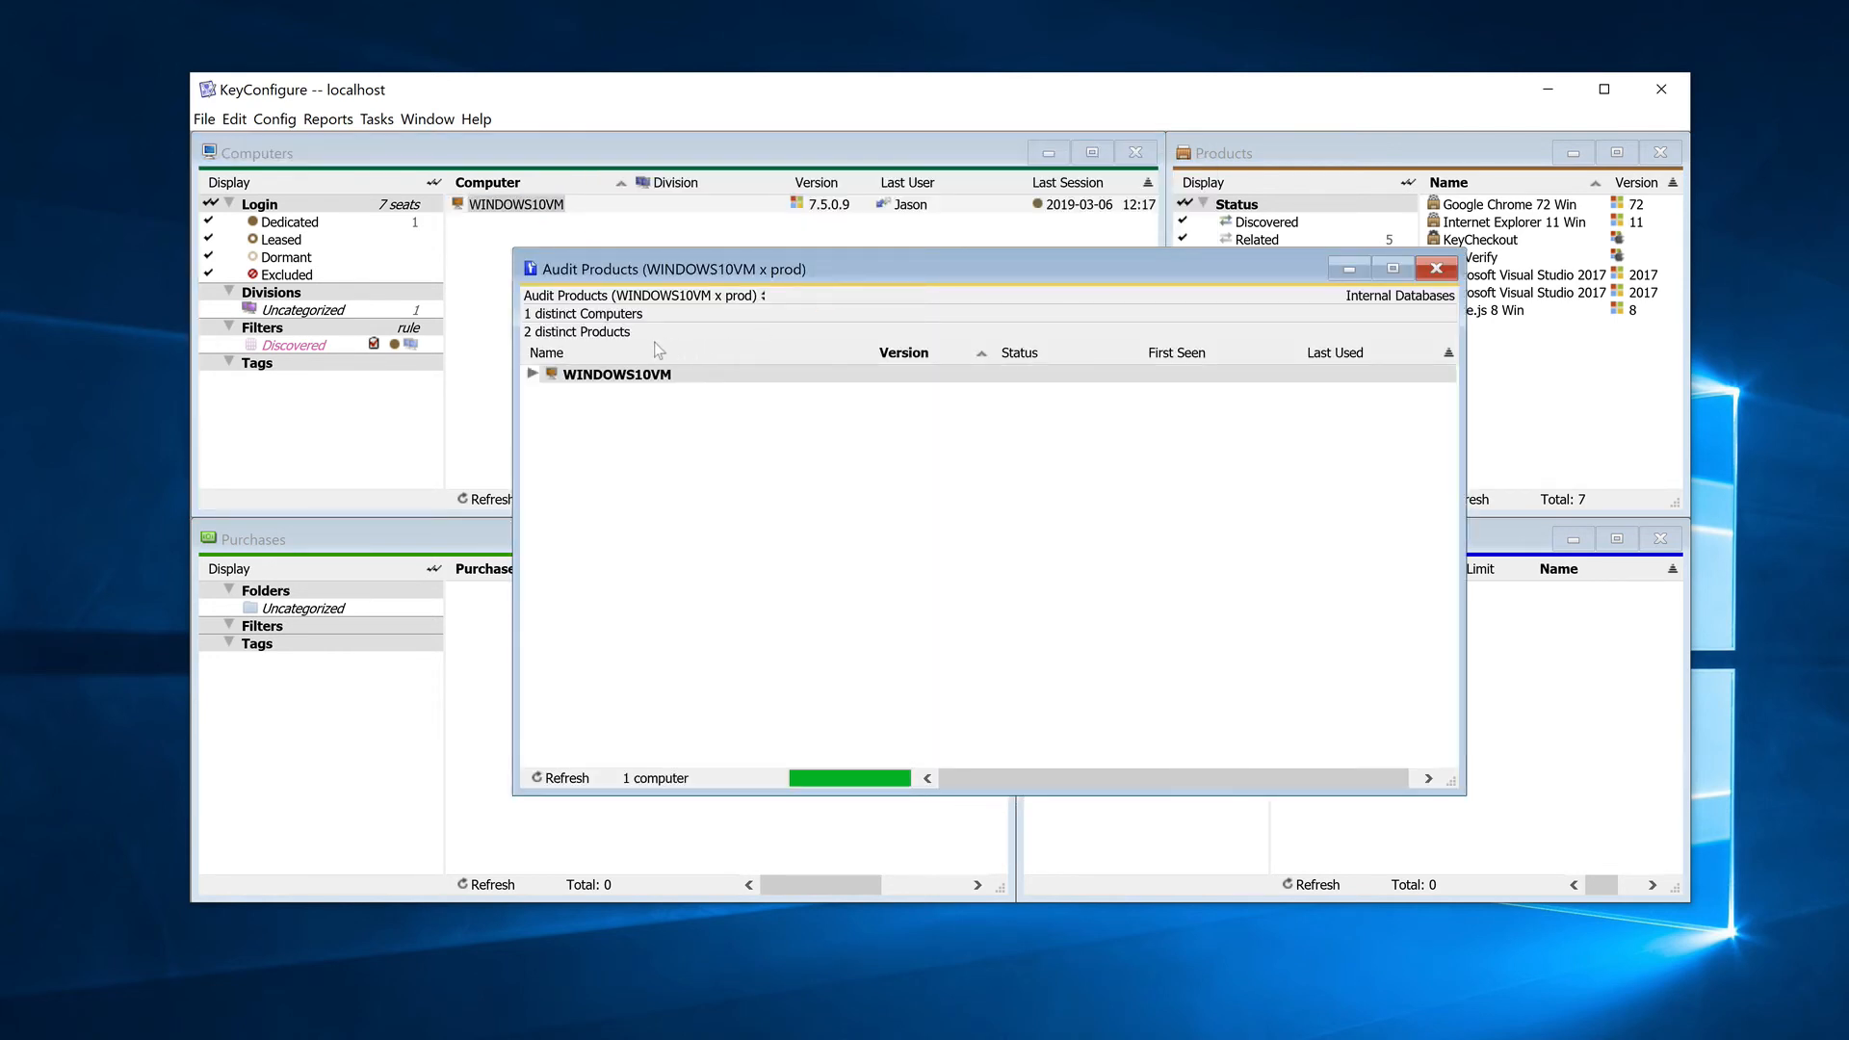
{"action": "left_click", "coordinate": [532, 375]}
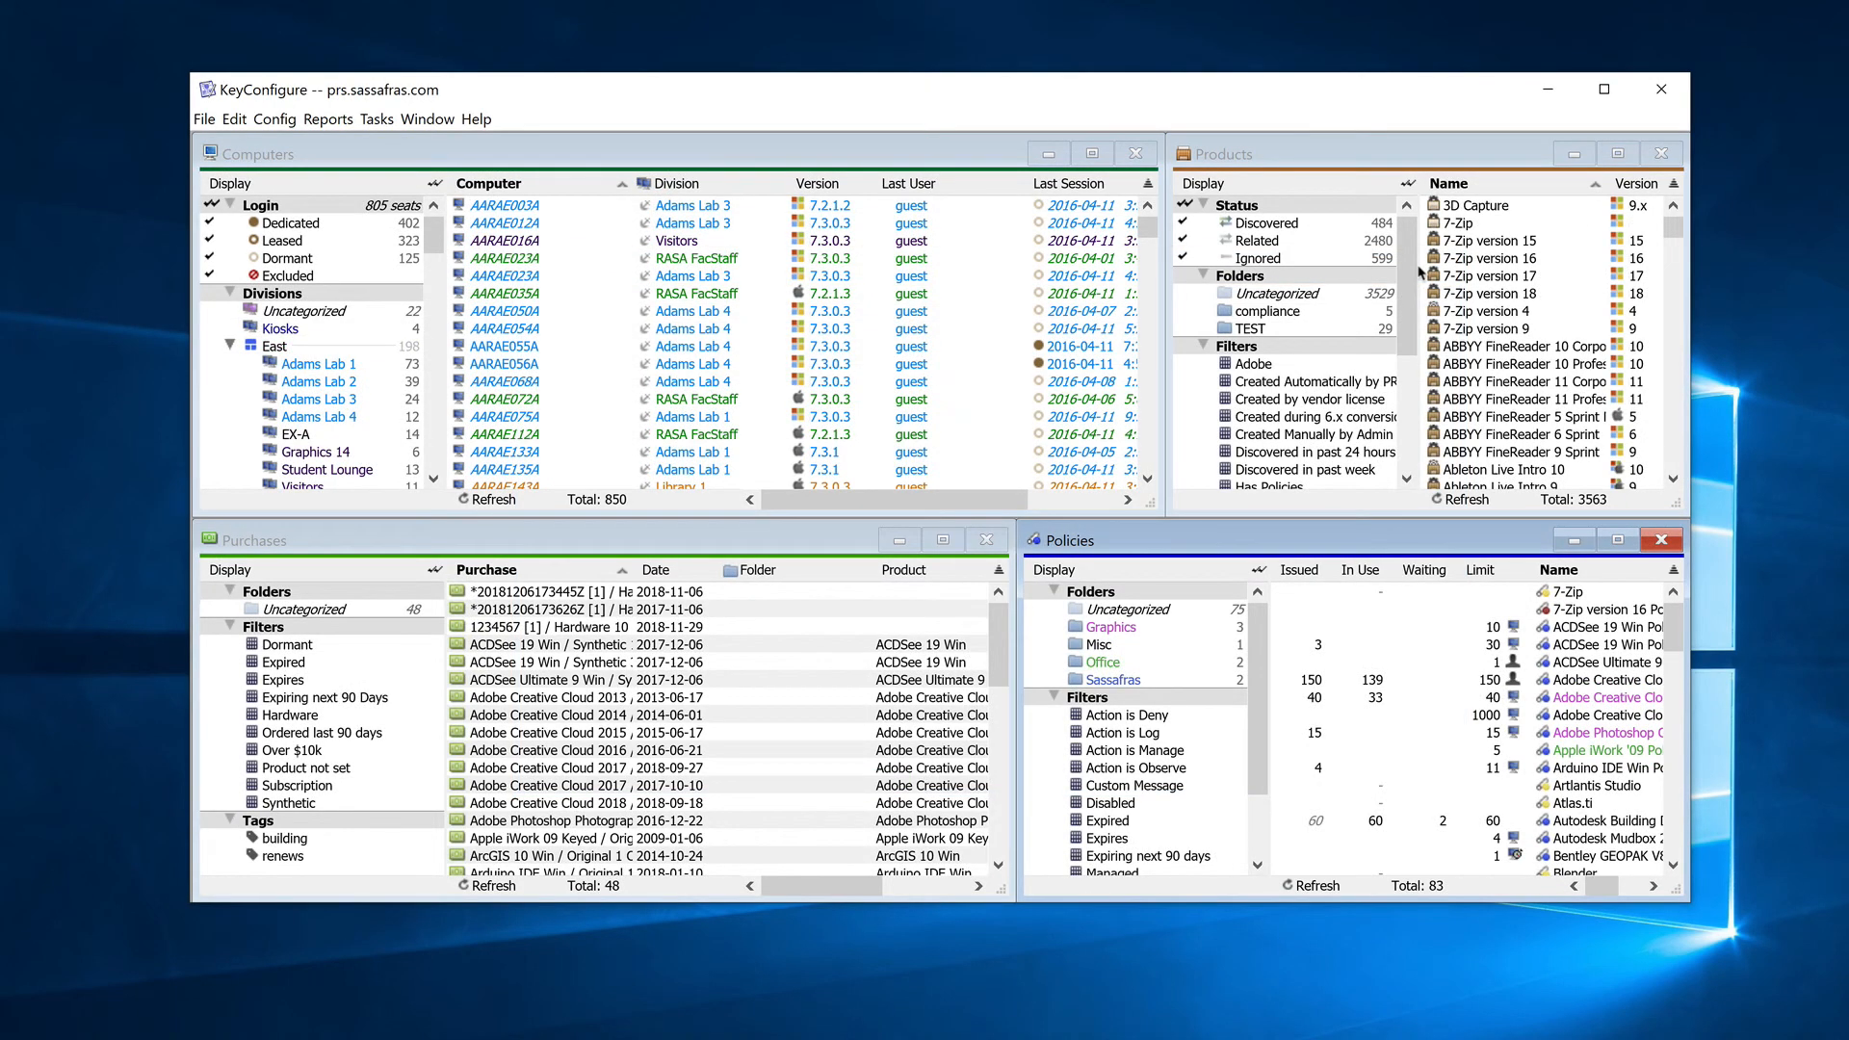
Step: Run the Audit Products (COMP x prod) report immediately for all computers on prs.sassafras.com, and expand all entries to review their products
{"action": "left_click", "coordinate": [324, 123]}
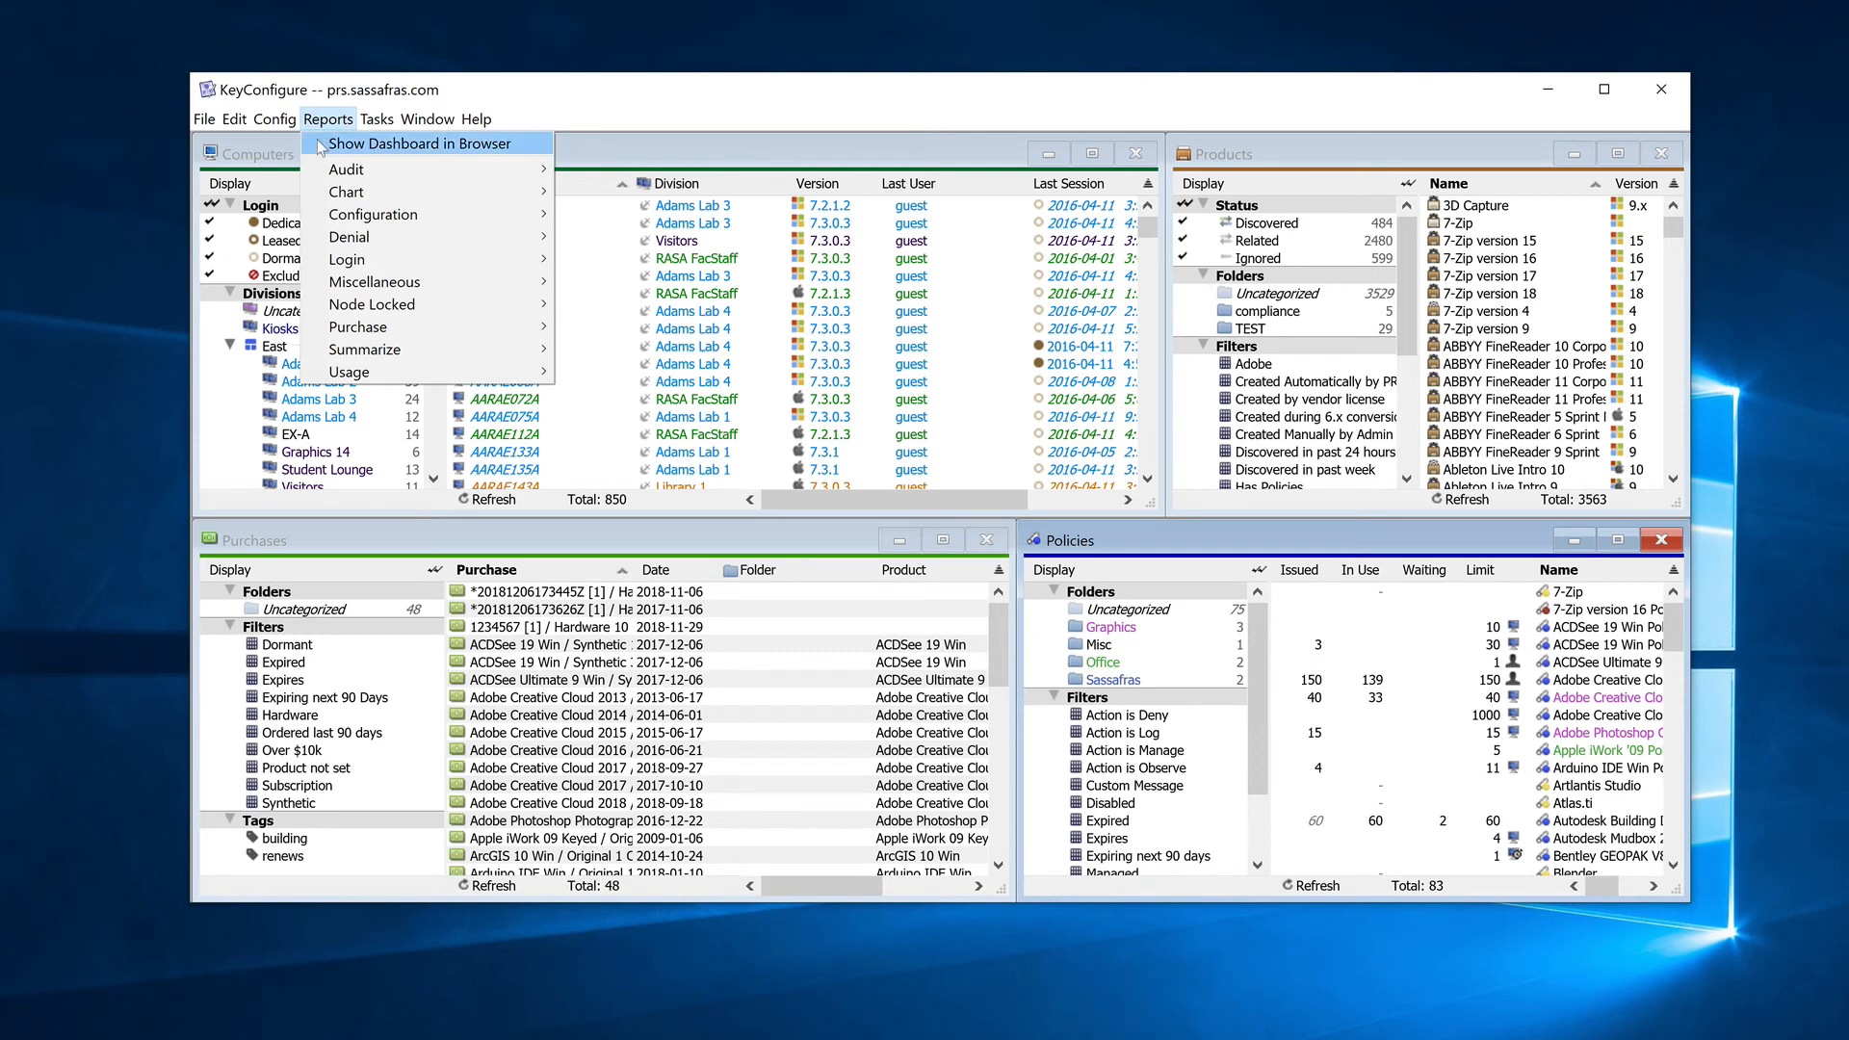
{"action": "mouse_move", "coordinate": [335, 173]}
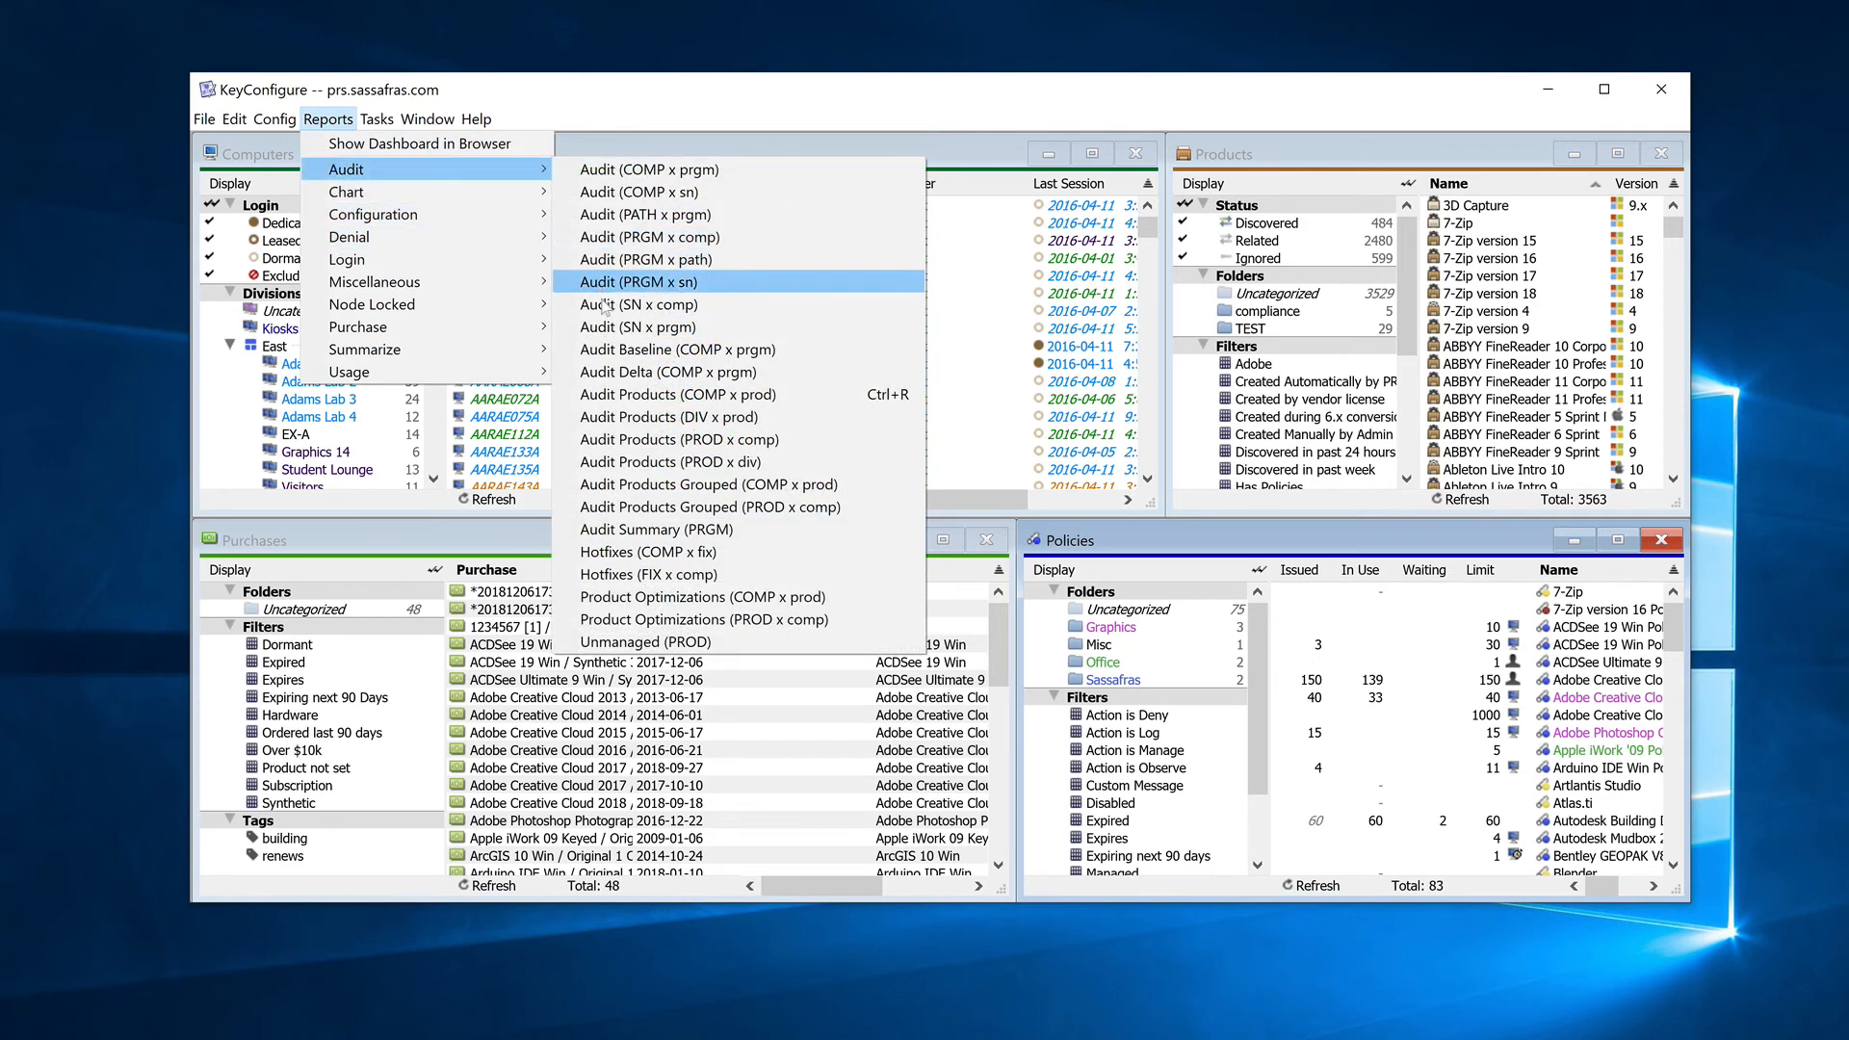
{"action": "left_click", "coordinate": [702, 401]}
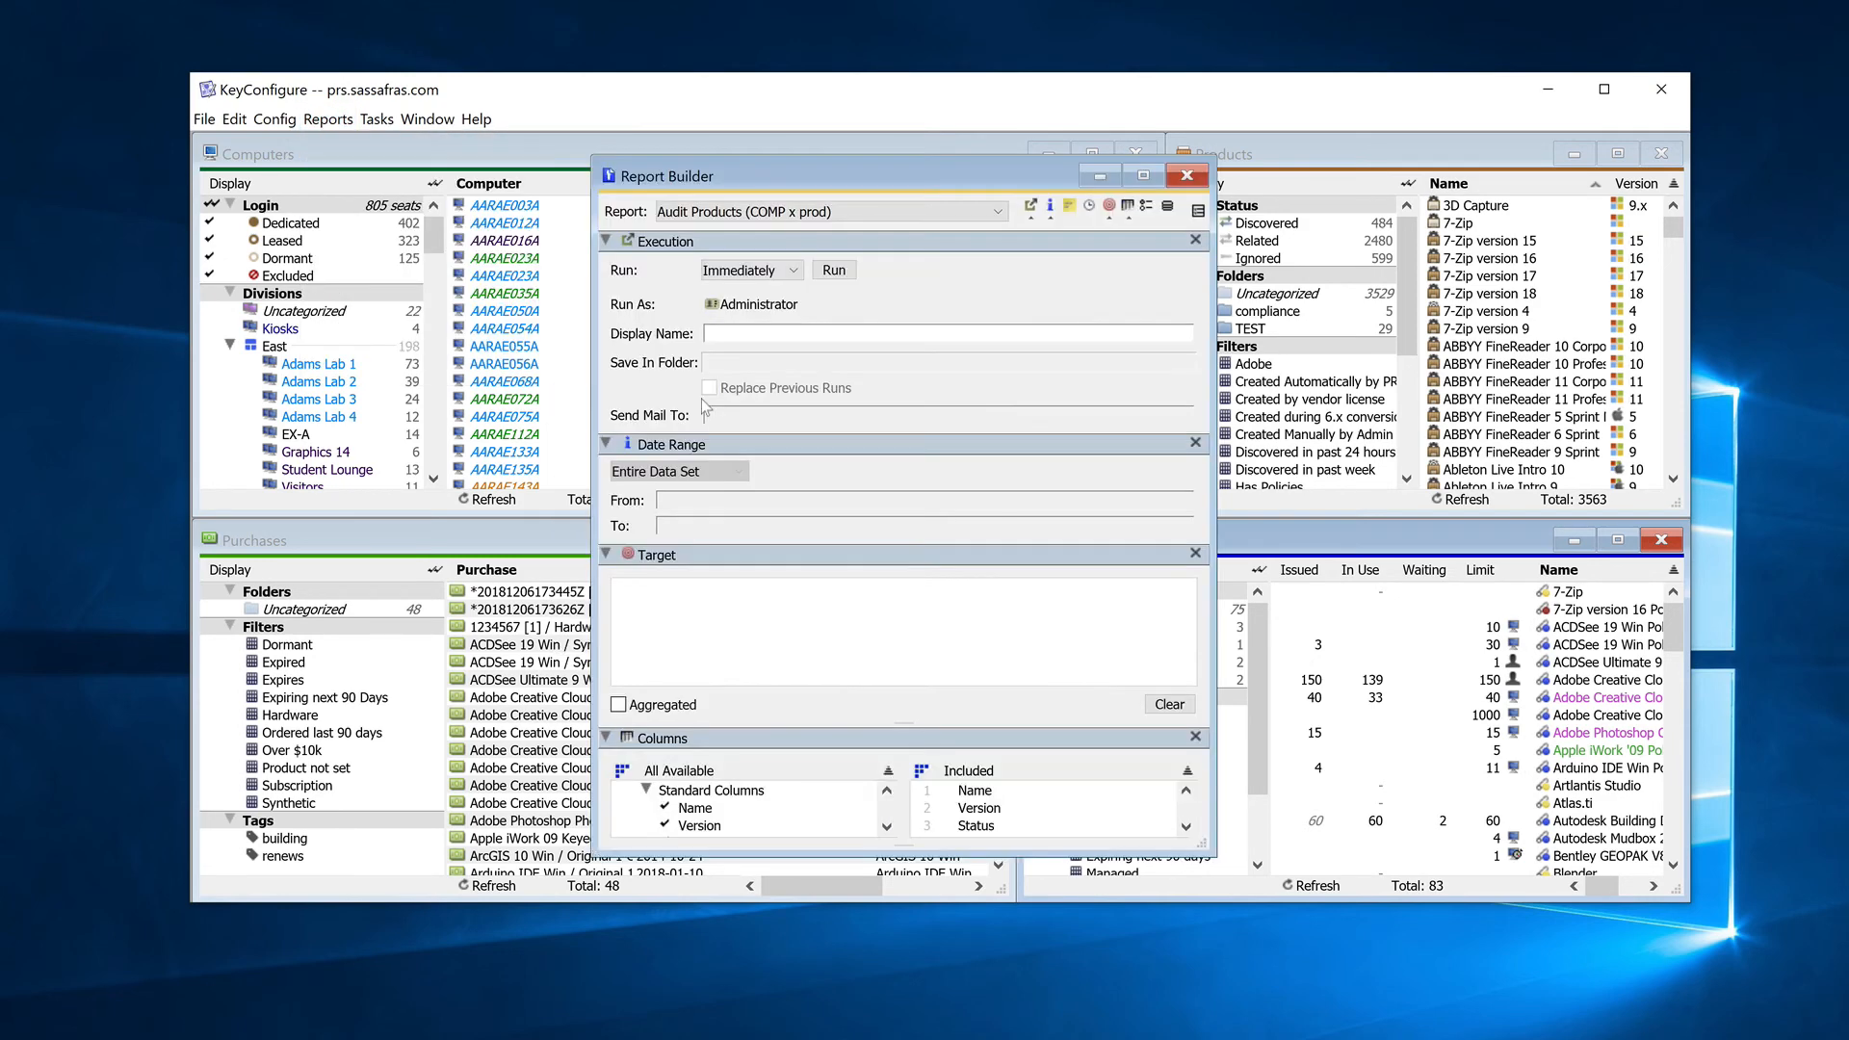
{"action": "left_click", "coordinate": [834, 271]}
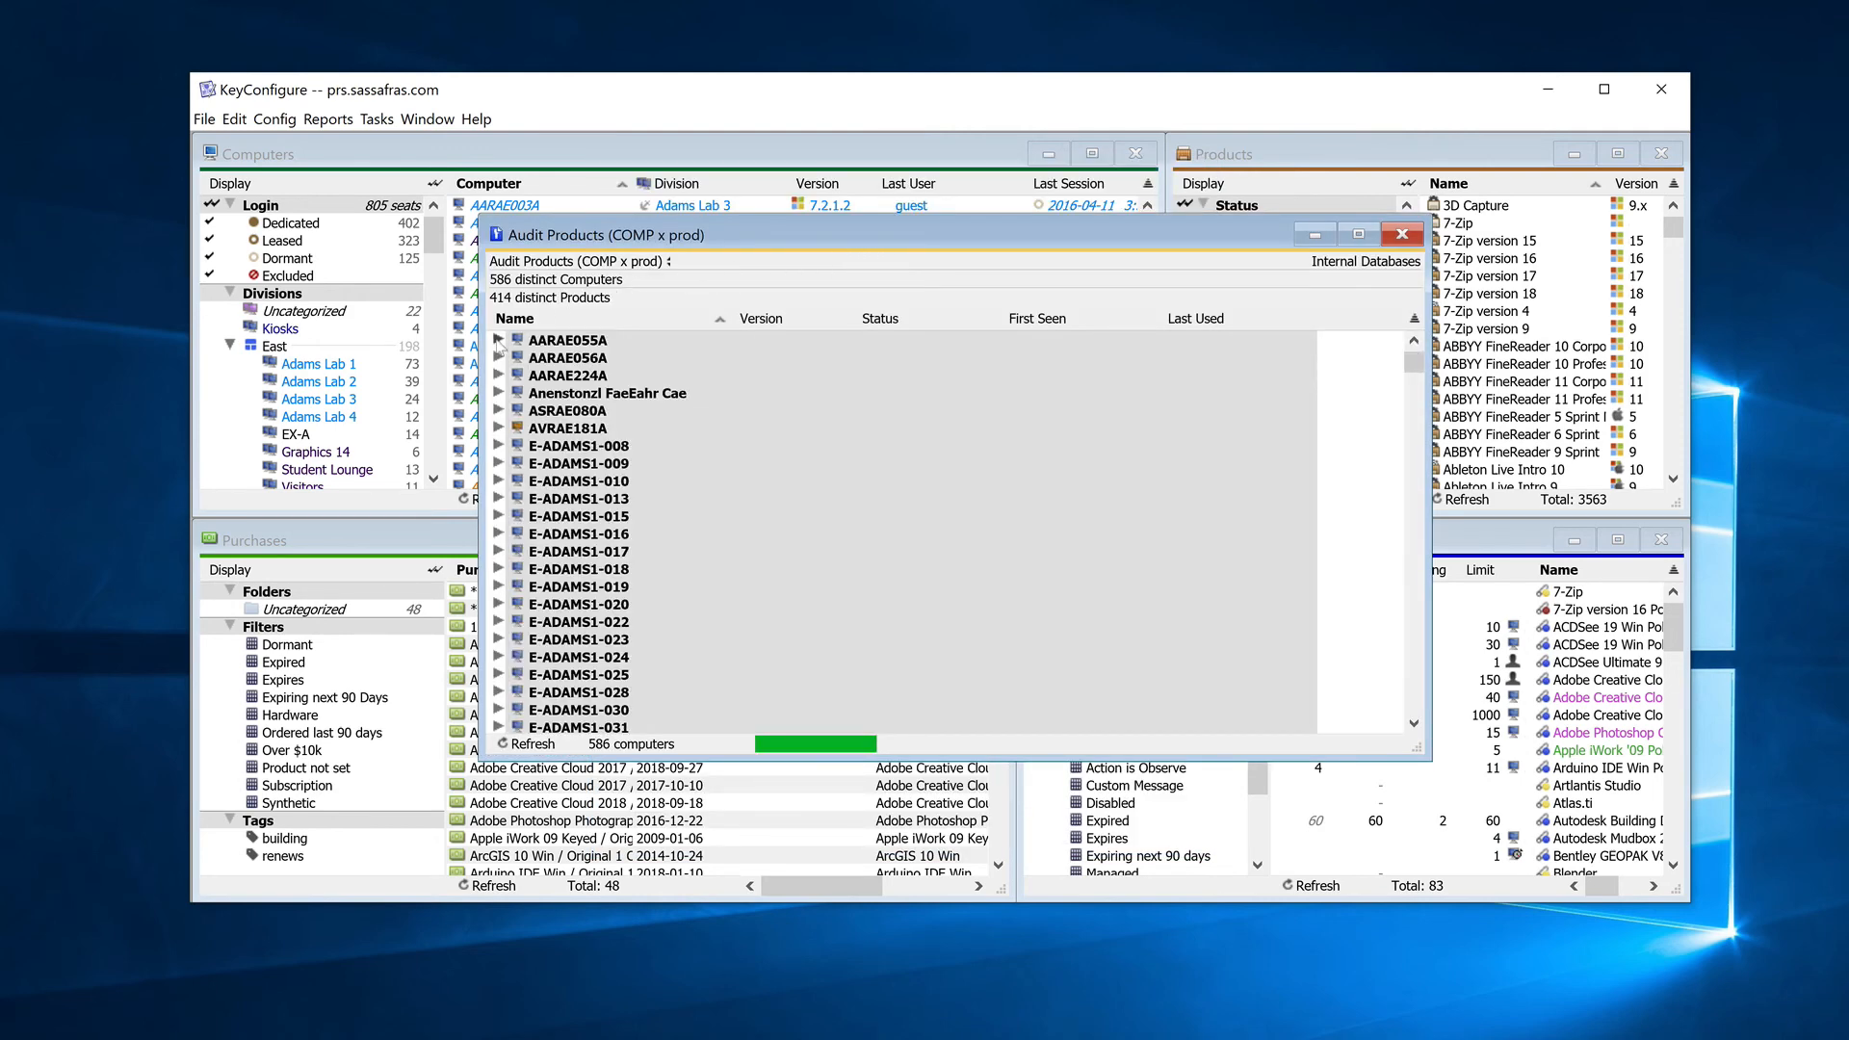
{"action": "right_click", "coordinate": [875, 416]}
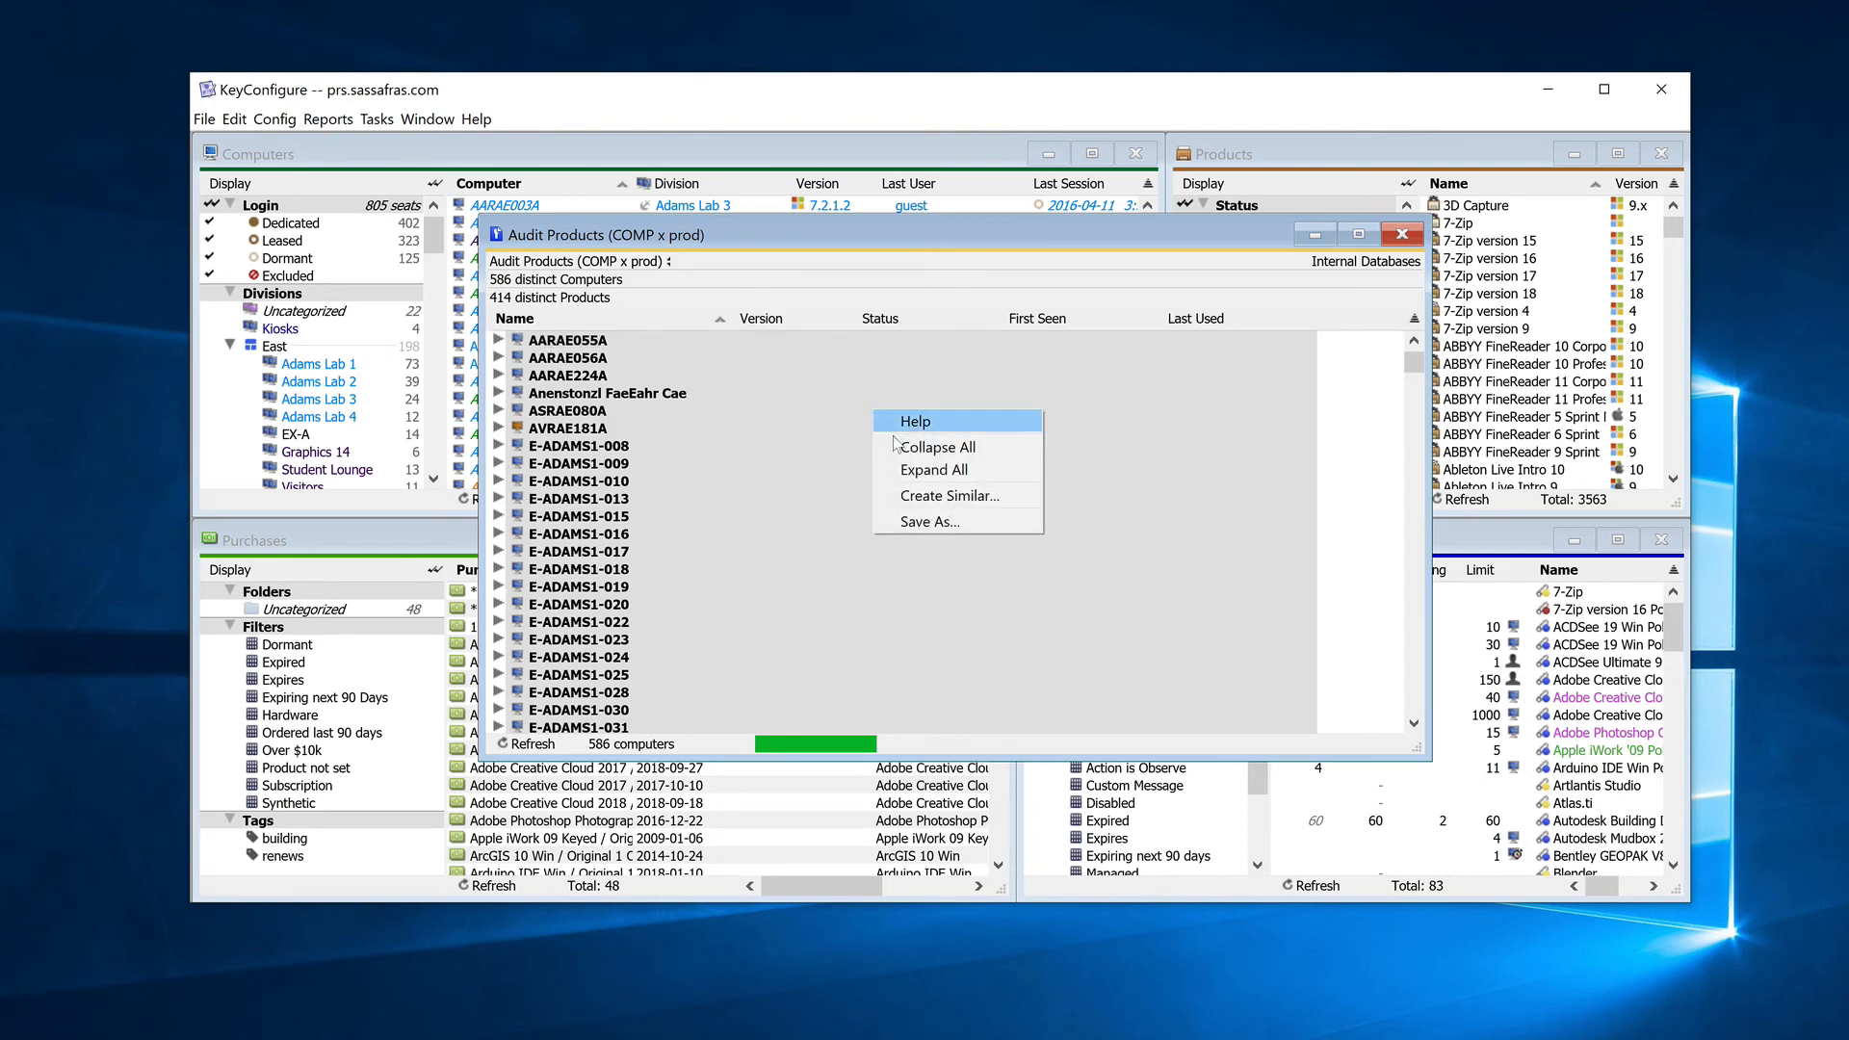
{"action": "left_click", "coordinate": [1039, 469]}
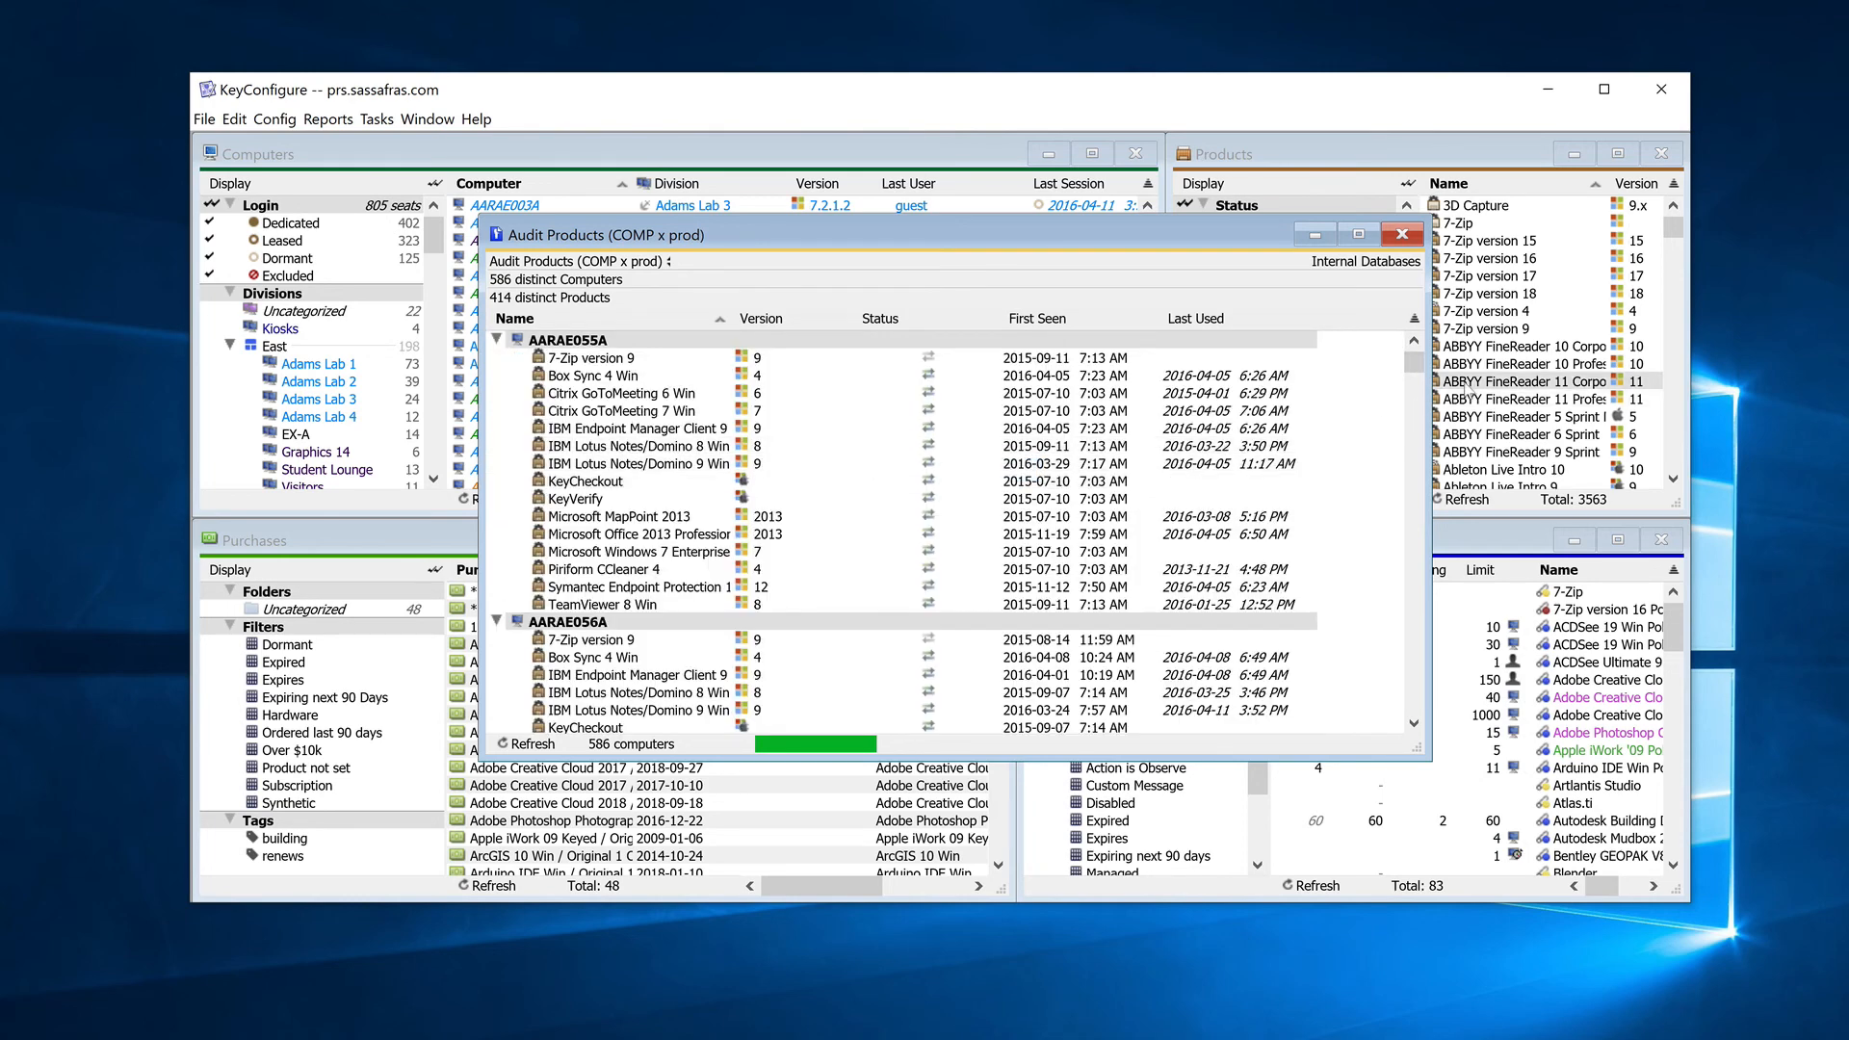
{"action": "left_click_drag", "start_coordinate": [1413, 367], "coordinate": [1414, 383]}
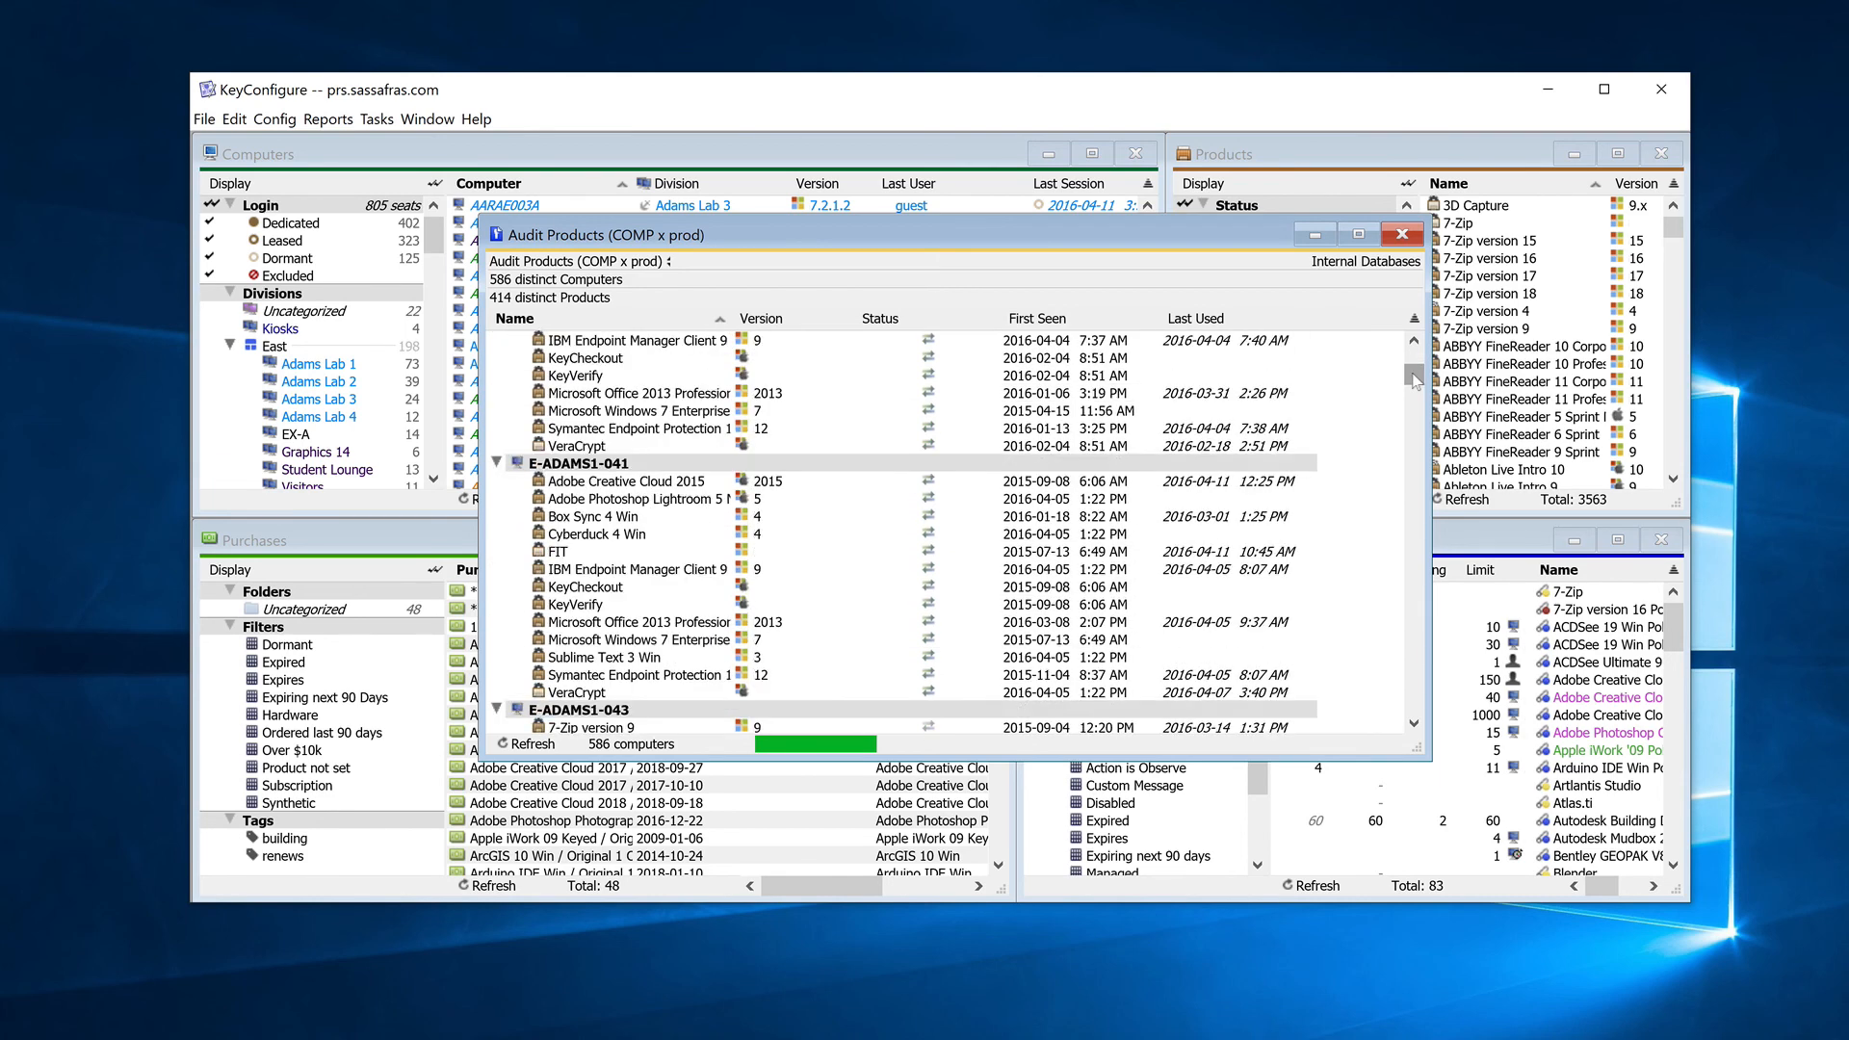